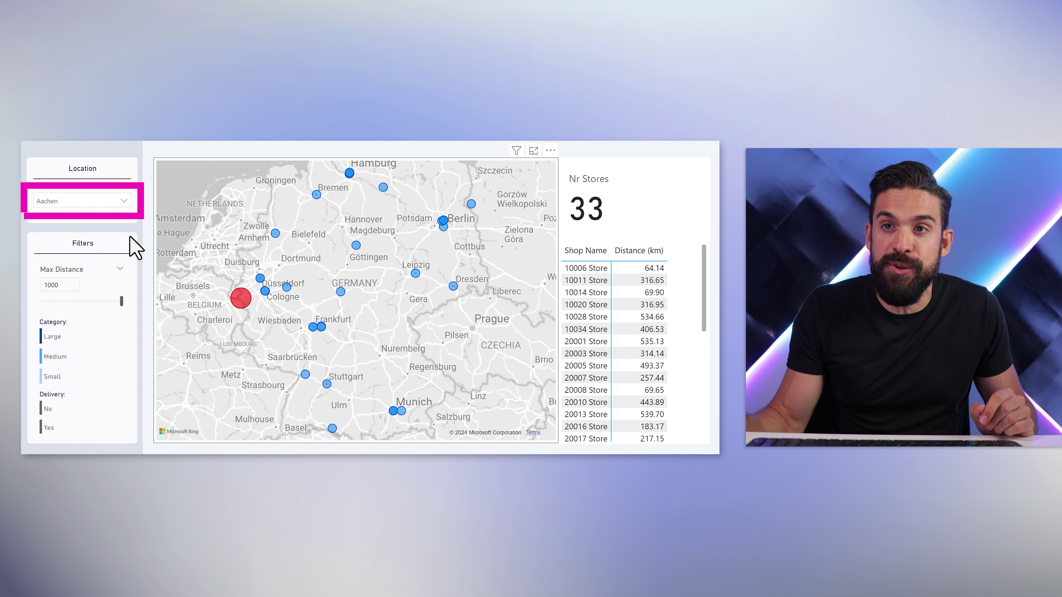
- Choose Aalen in the Location slicer and drag Max Distance down to 550
left_click(117, 202)
left_click(58, 240)
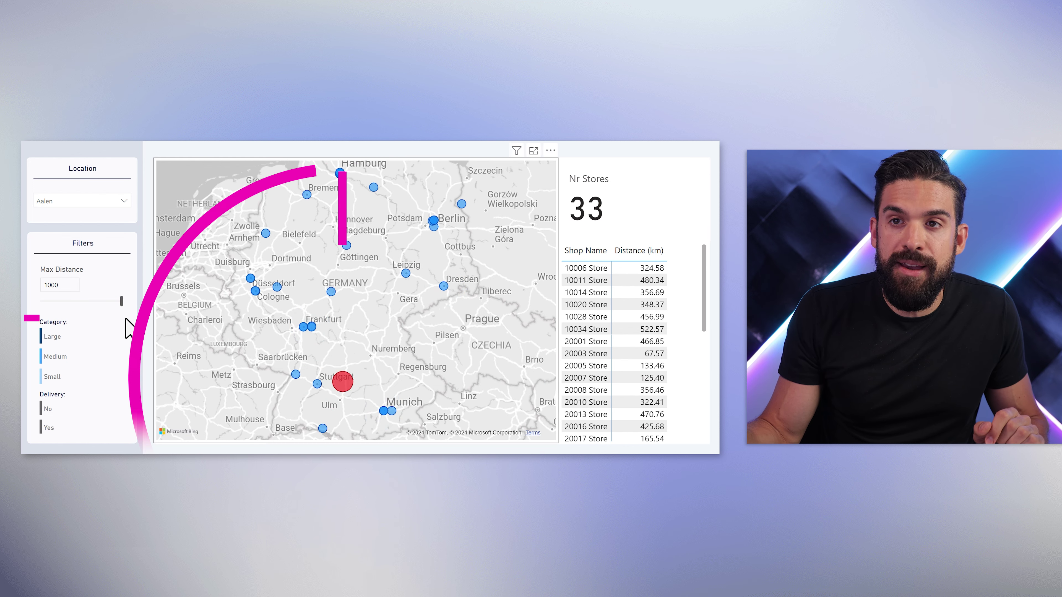
left_click_drag(121, 301, 60, 301)
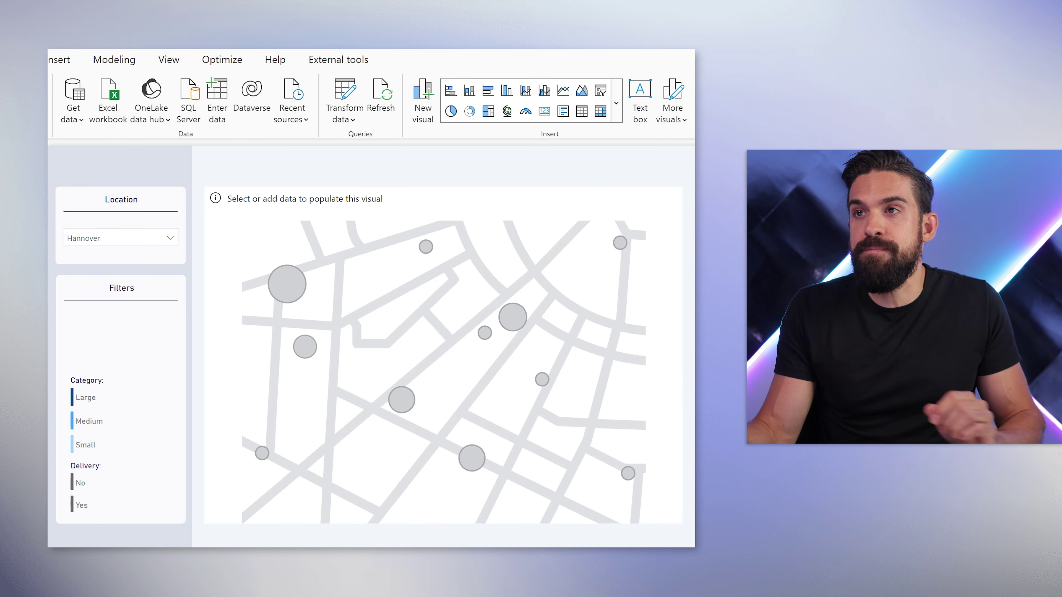
- Make the placeholder a Map visual using Stores Latitude and Longitude
left_click(508, 111)
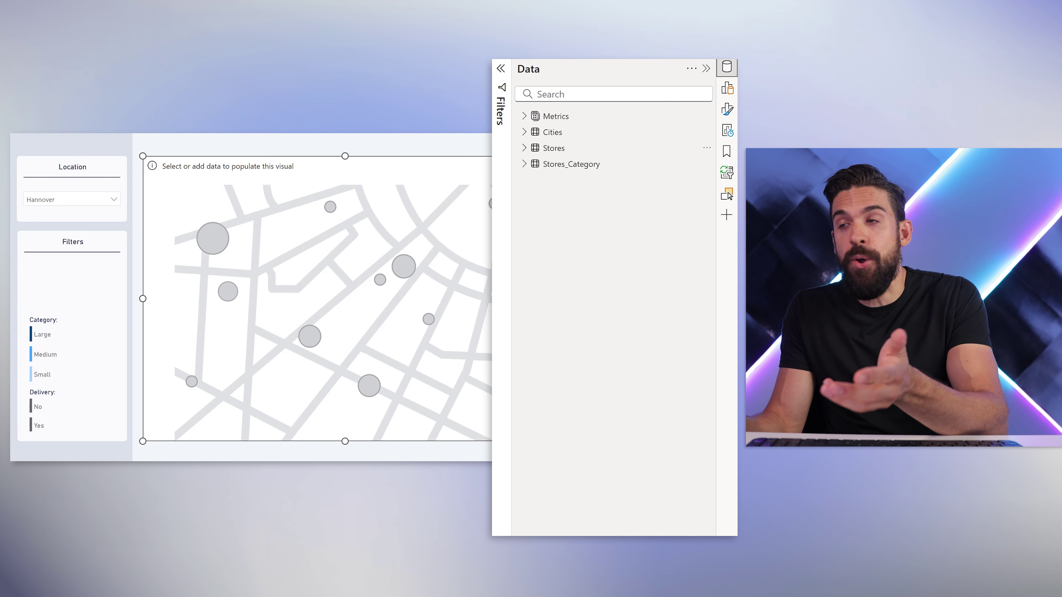
left_click(524, 148)
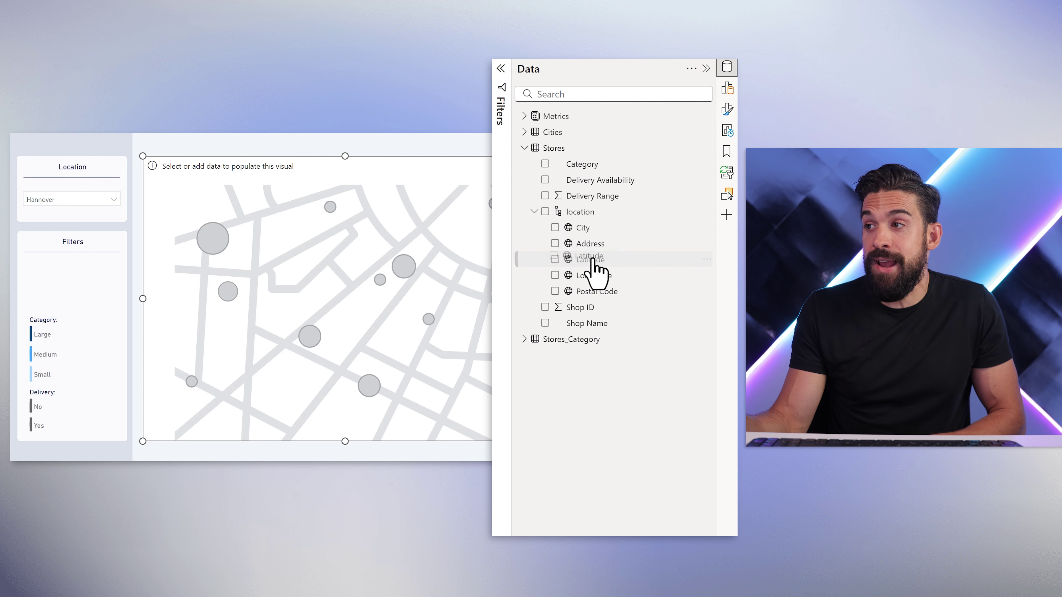
left_click_drag(593, 263, 651, 343)
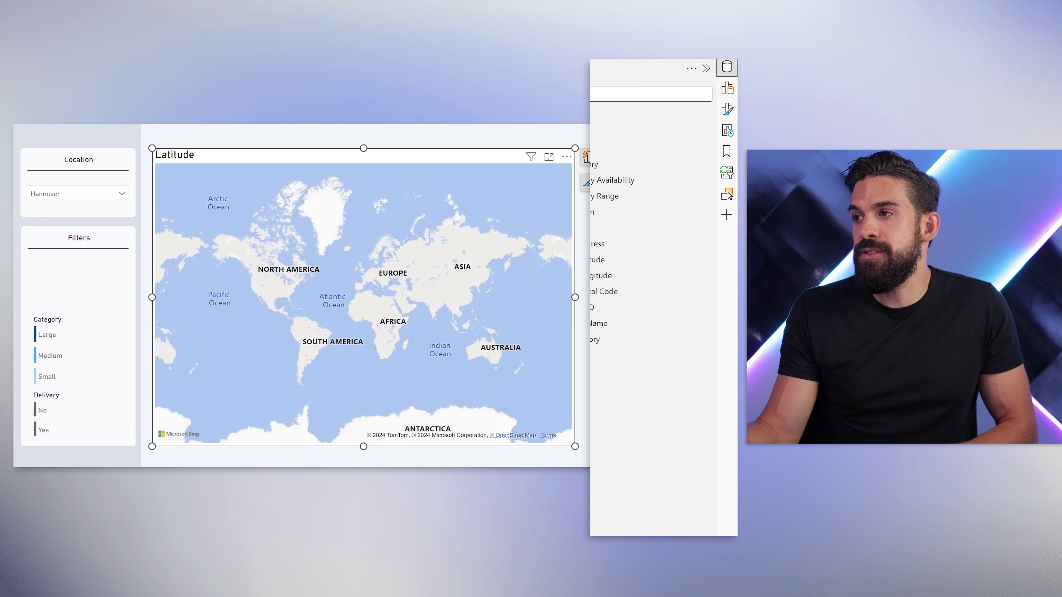
left_click_drag(594, 275, 687, 414)
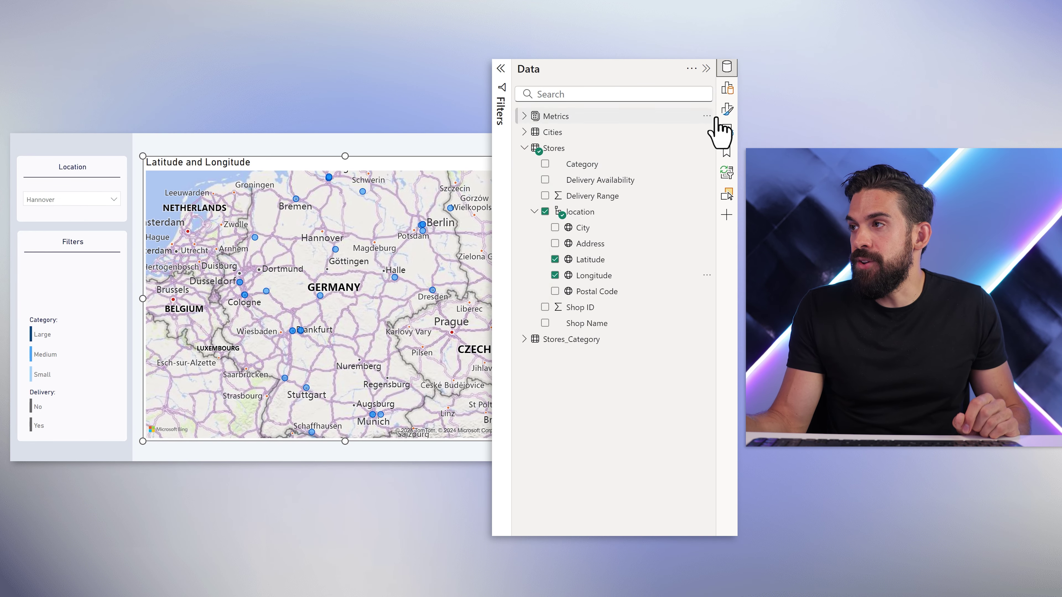
- Set the map style to Grayscale and increase the bubble size slider
left_click(727, 110)
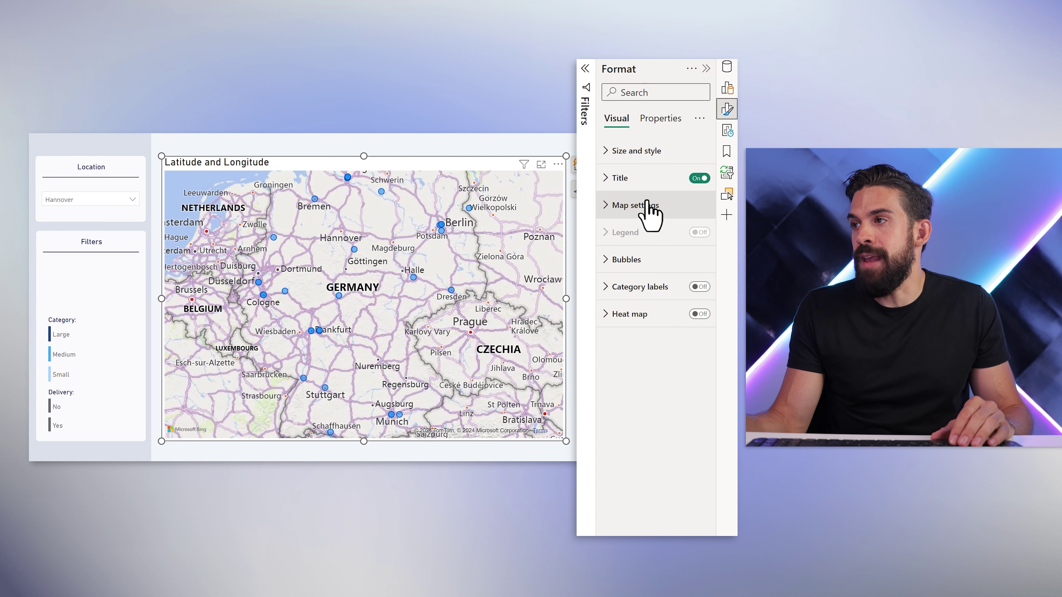
left_click(639, 206)
left_click(635, 272)
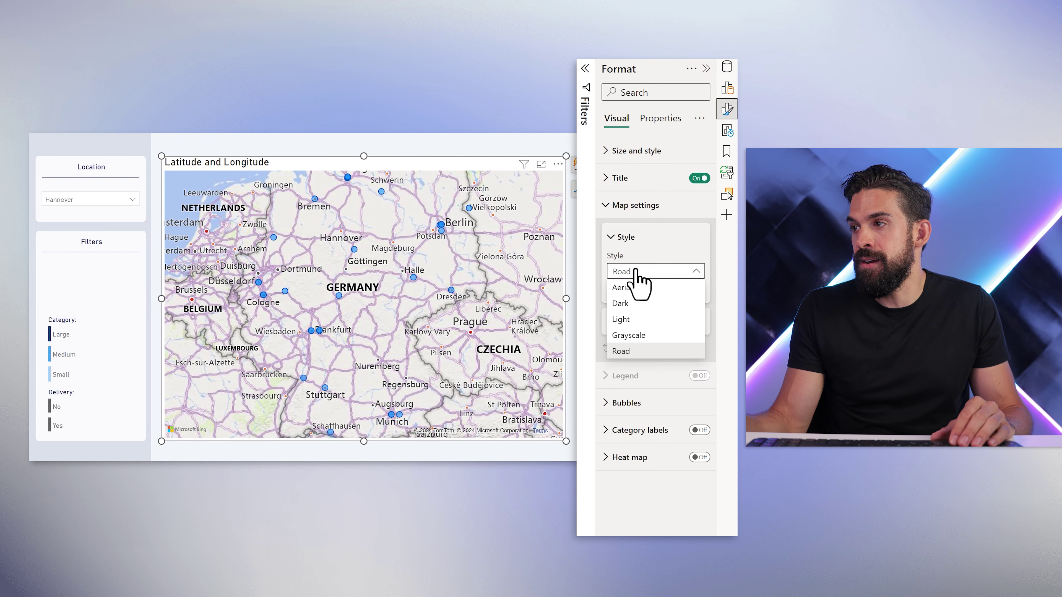
left_click(643, 350)
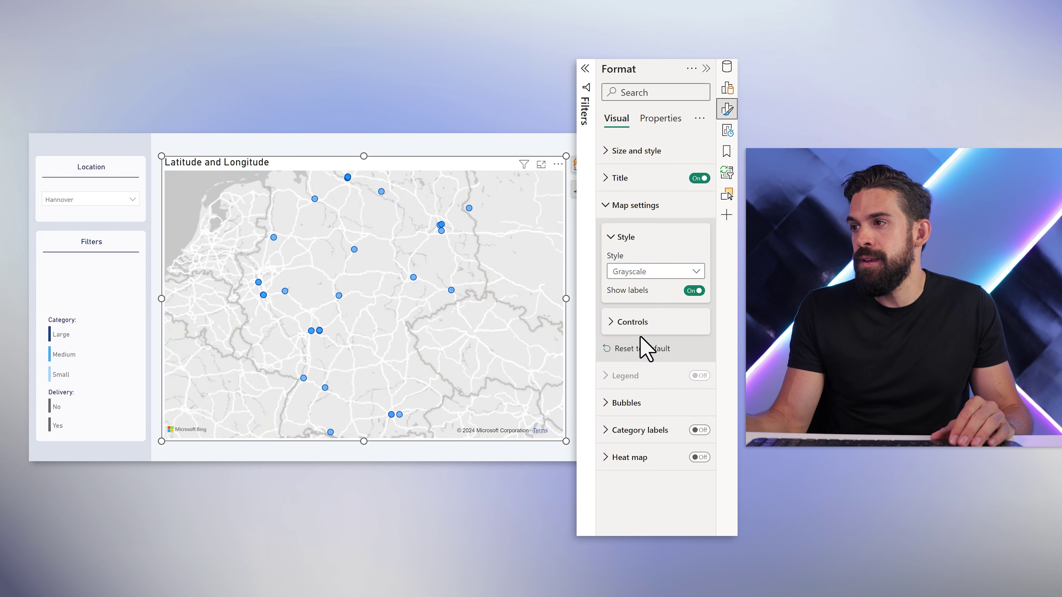
left_click(626, 406)
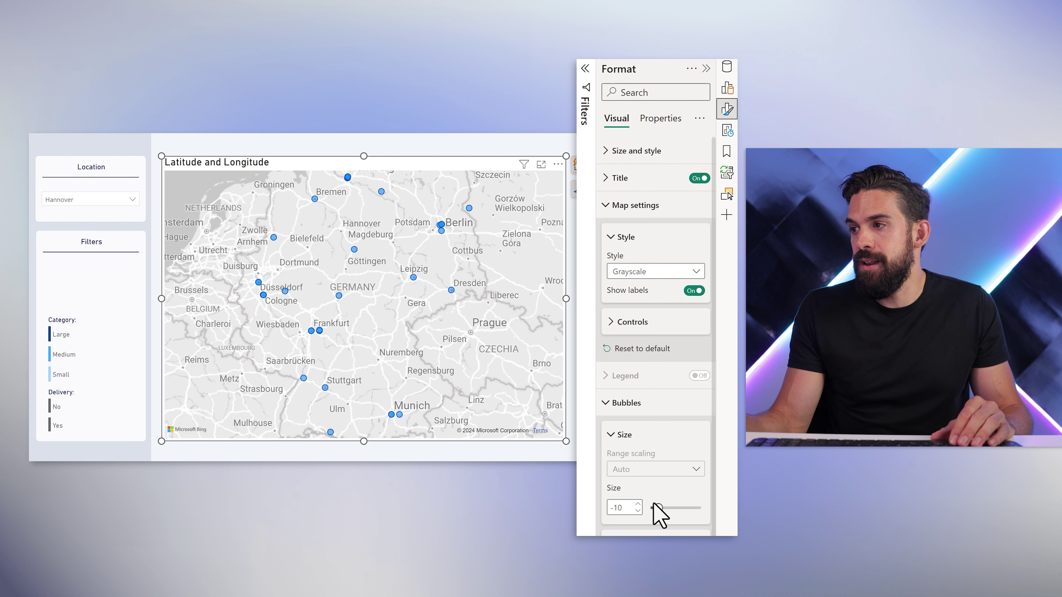
left_click_drag(658, 508, 666, 509)
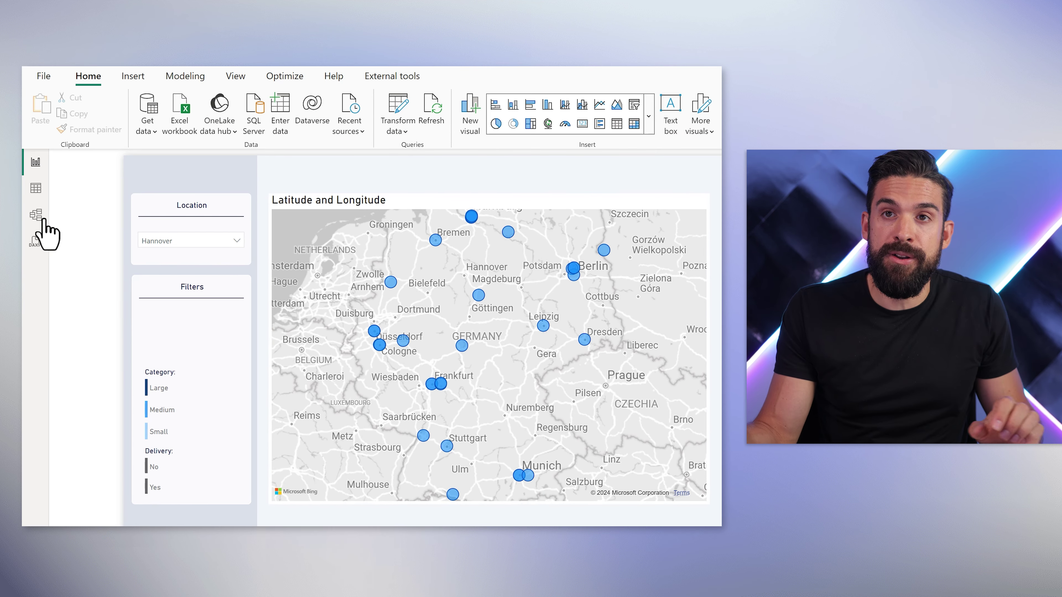
- Go to the model diagram and begin a new calculated table
left_click(36, 215)
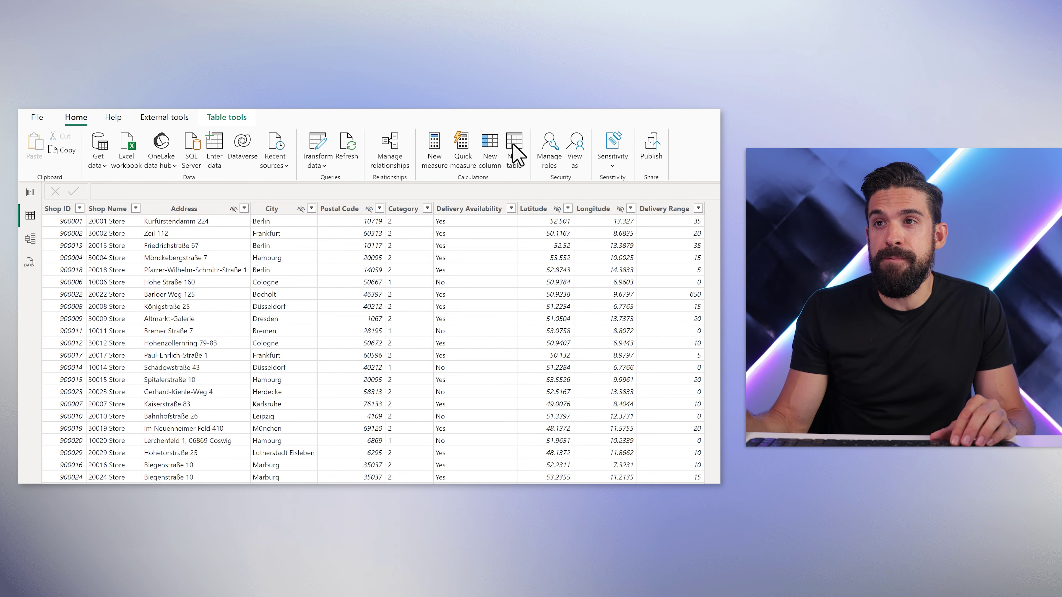
left_click(517, 154)
- Start the StoresDummy table formula as SELECTCOLUMNS over the Stores table
type("Store")
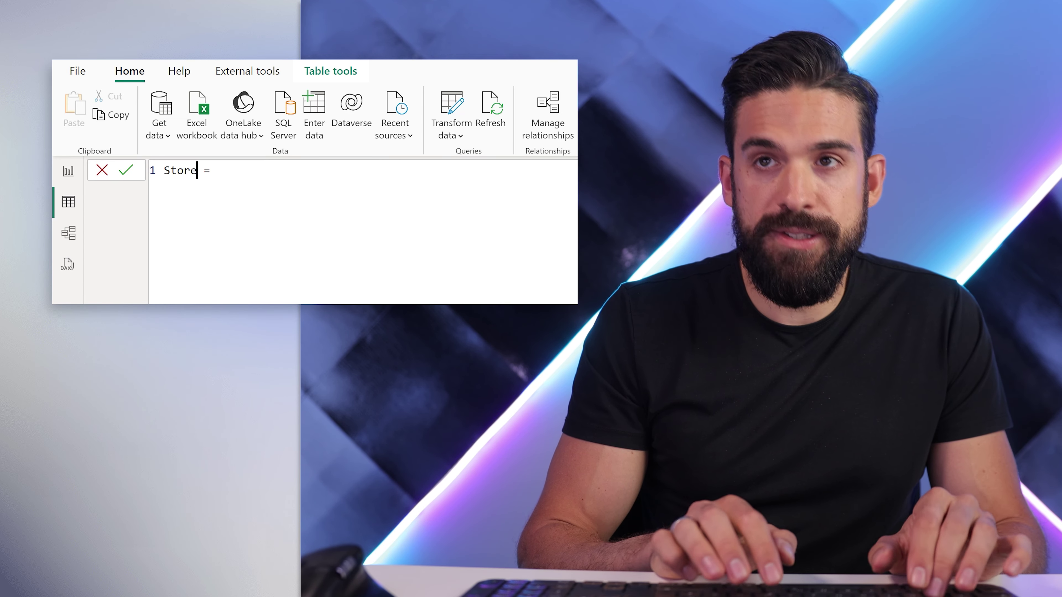
type("sDummy")
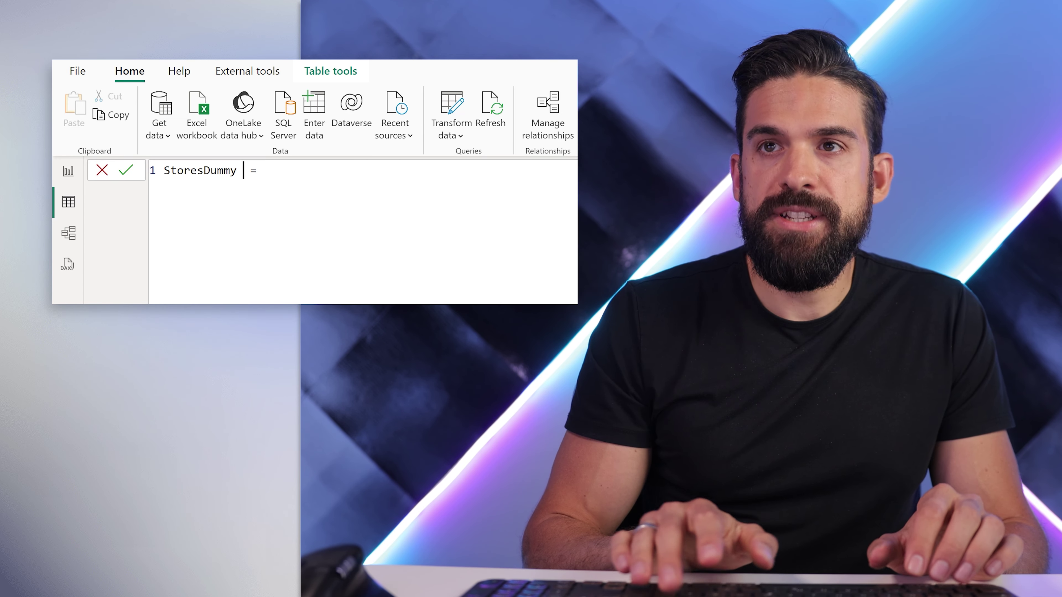
type(" =")
key("shift+Return")
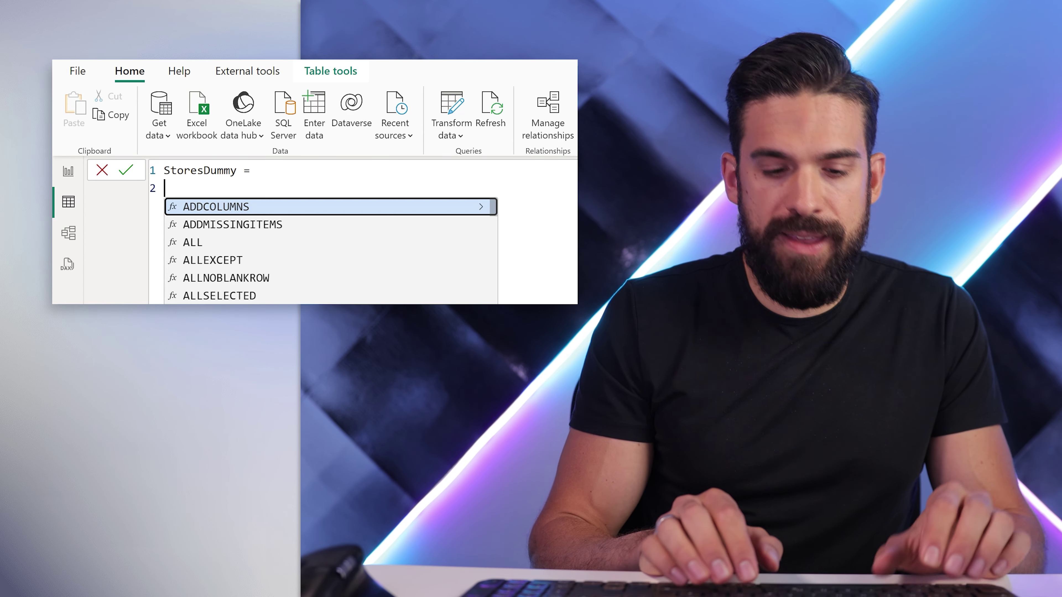
type("SELE")
key("Tab")
type("(")
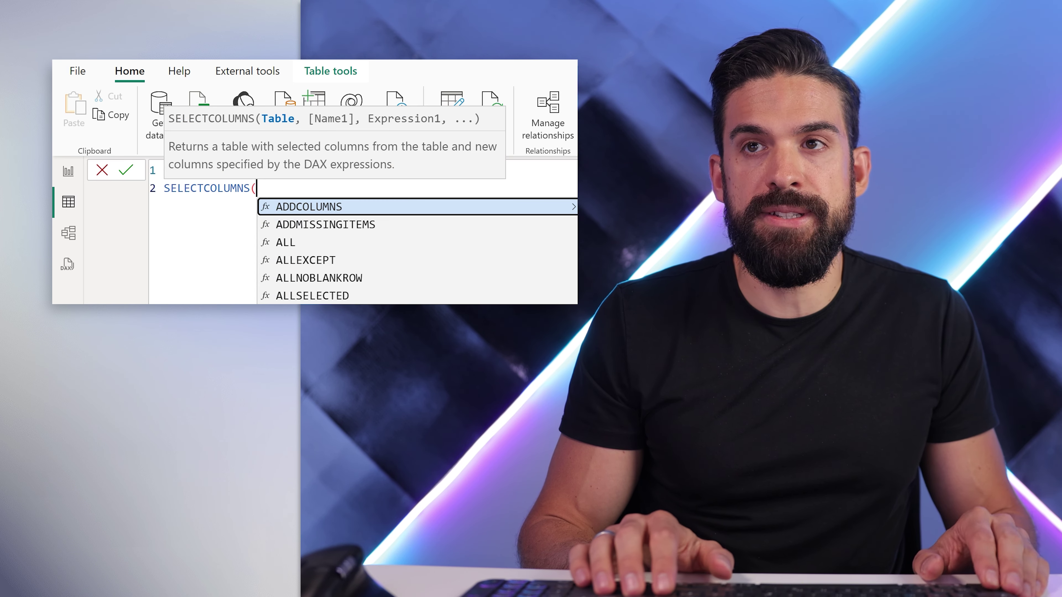
key("shift+Return")
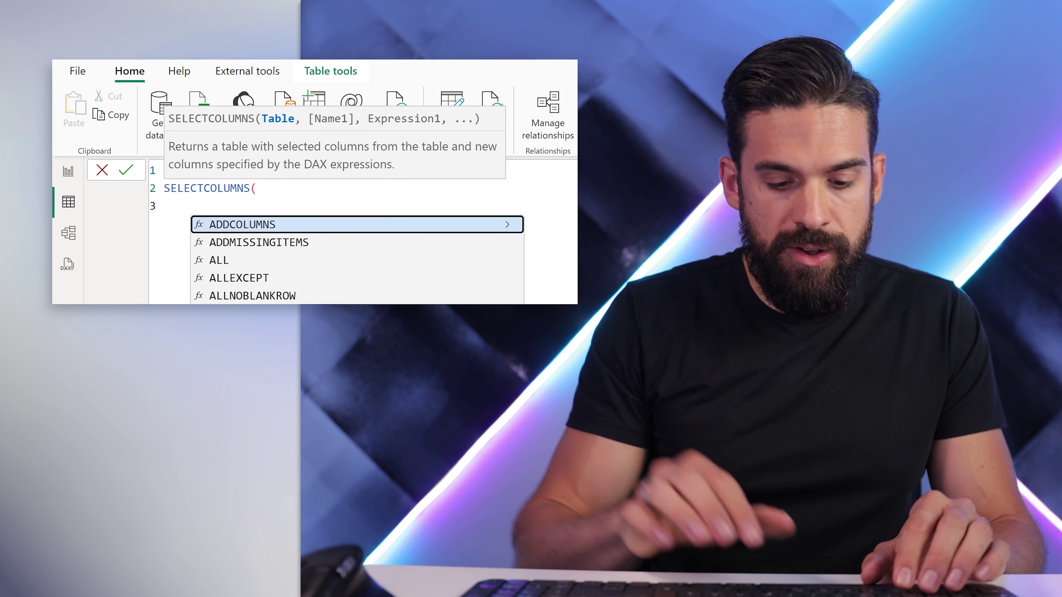
type("stores")
key("Tab")
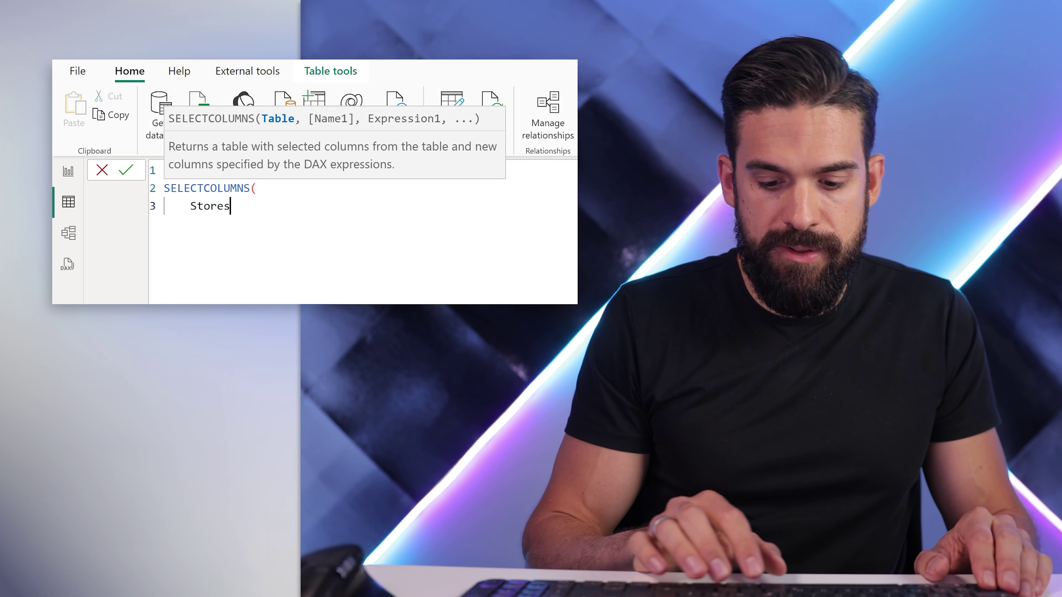
type(",")
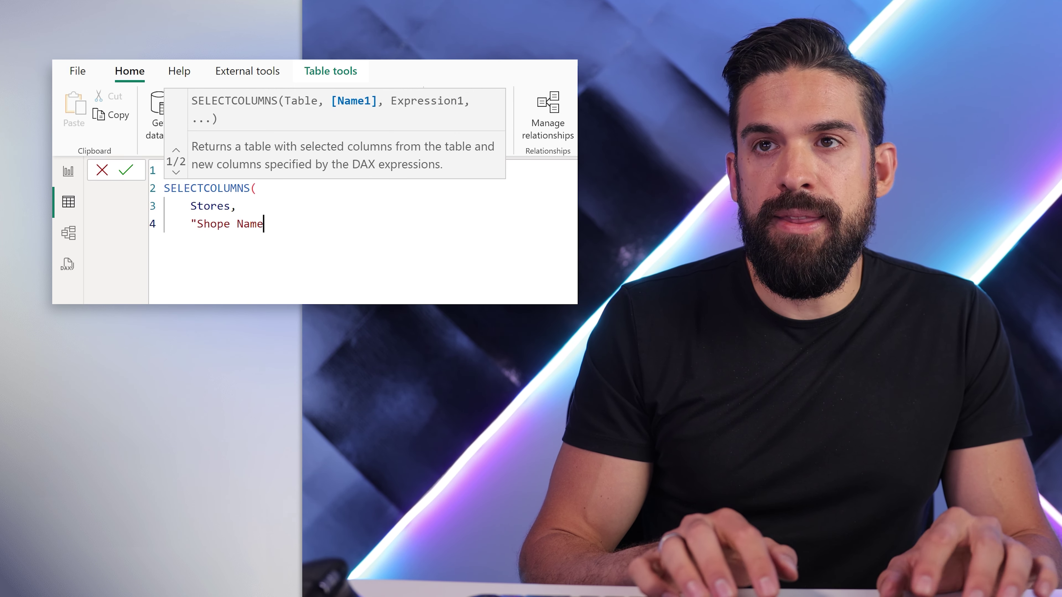
- Add the Stores[Shop Name] column and correct the 'Shope Name' typo
type("shop")
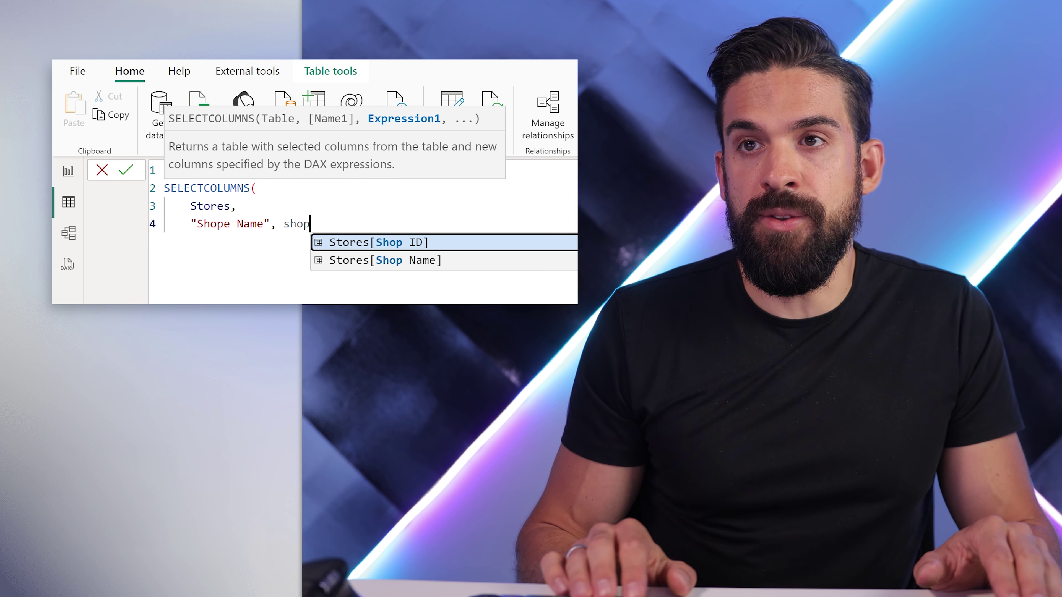
key("Down")
key("Tab")
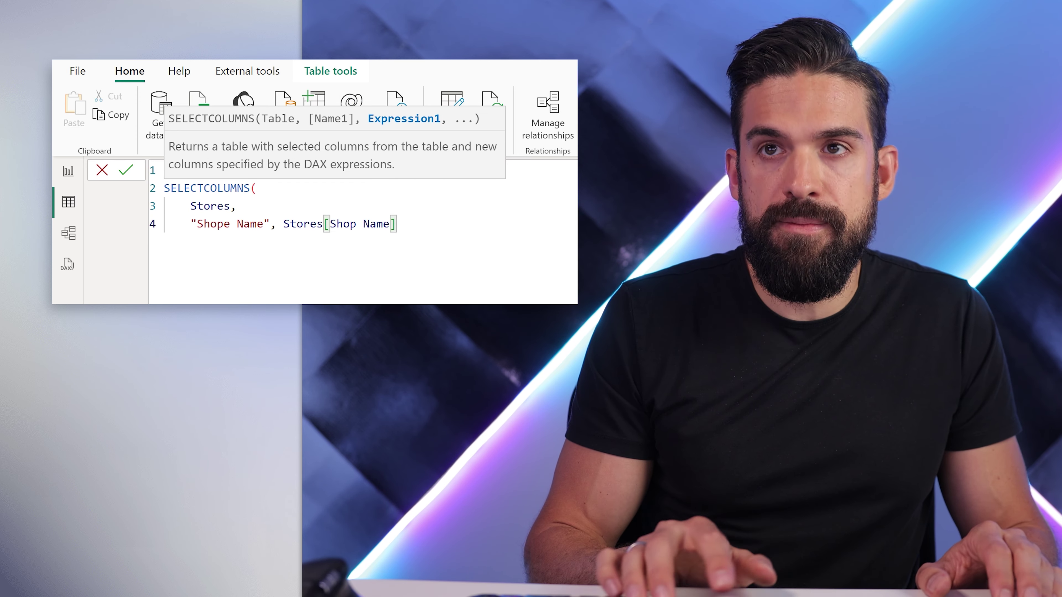
type(",")
key("Return")
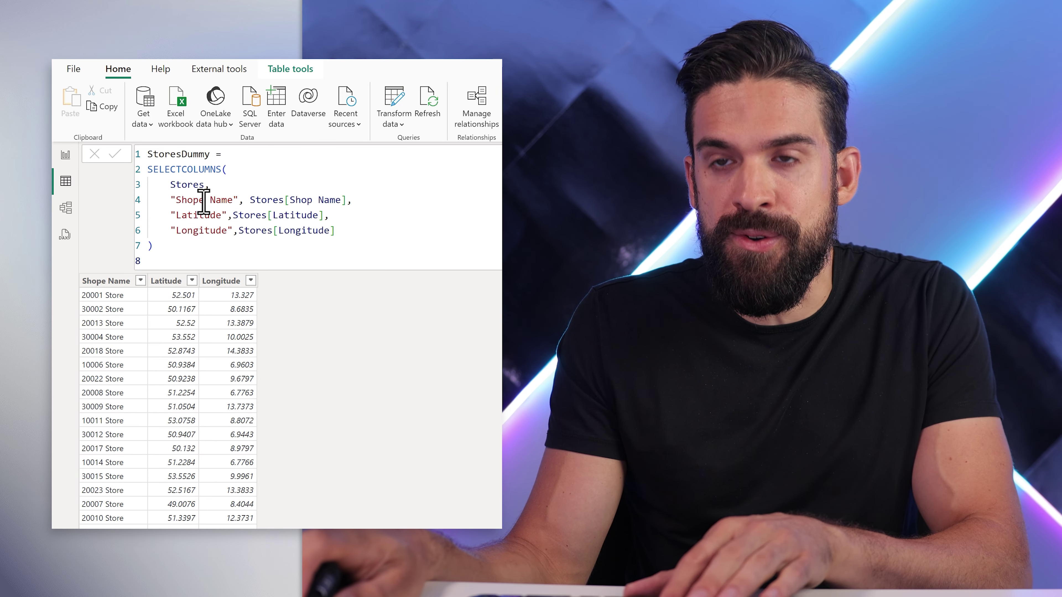
left_click(207, 199)
key("BackSpace")
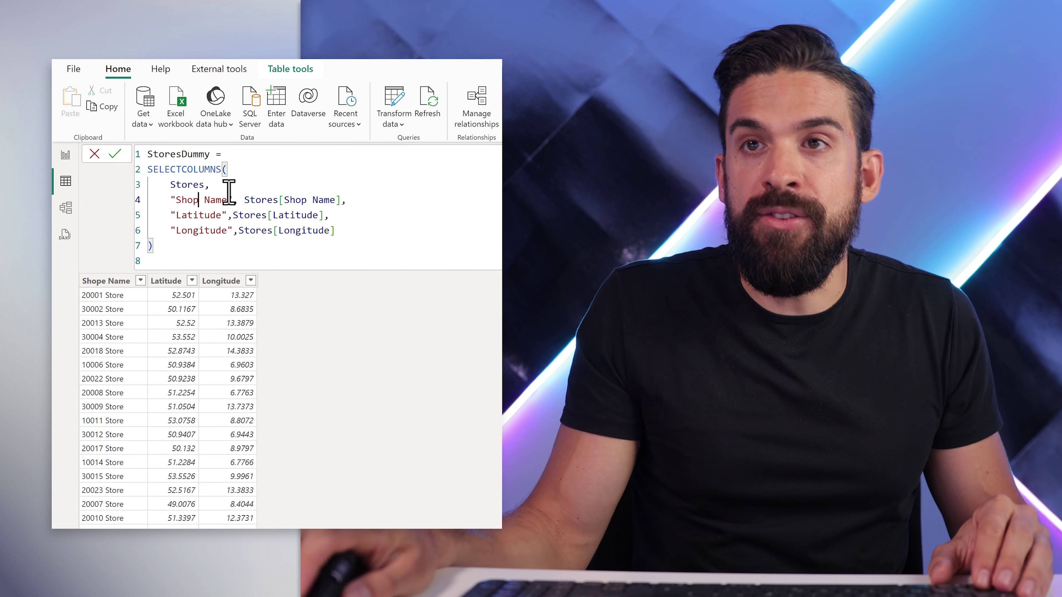
- Wrap the indented SELECTCOLUMNS expression inside a UNION function
left_click(234, 154)
key("shift+Return")
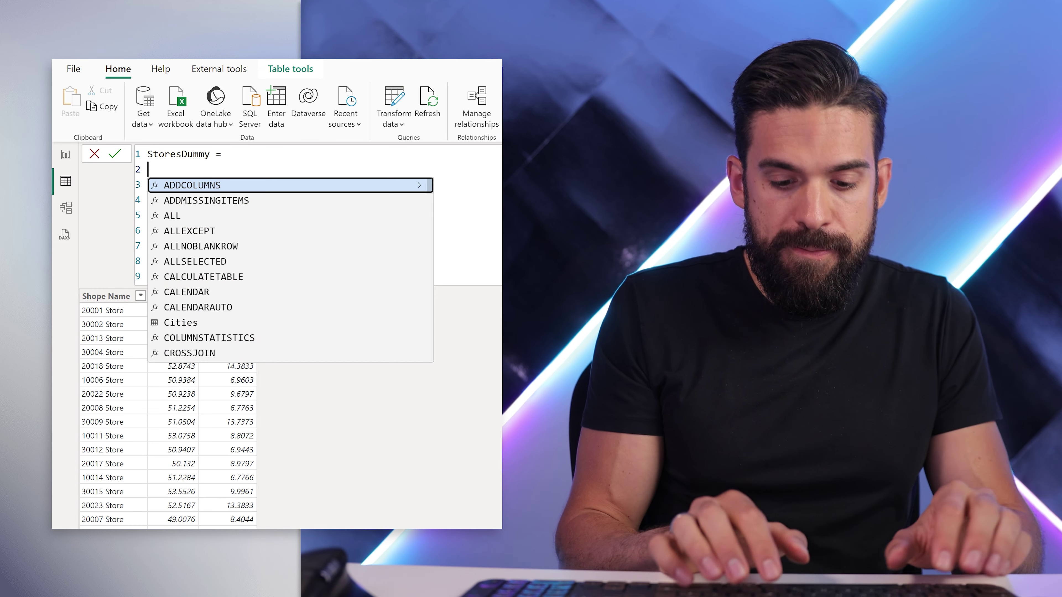
type("UN")
key("Tab")
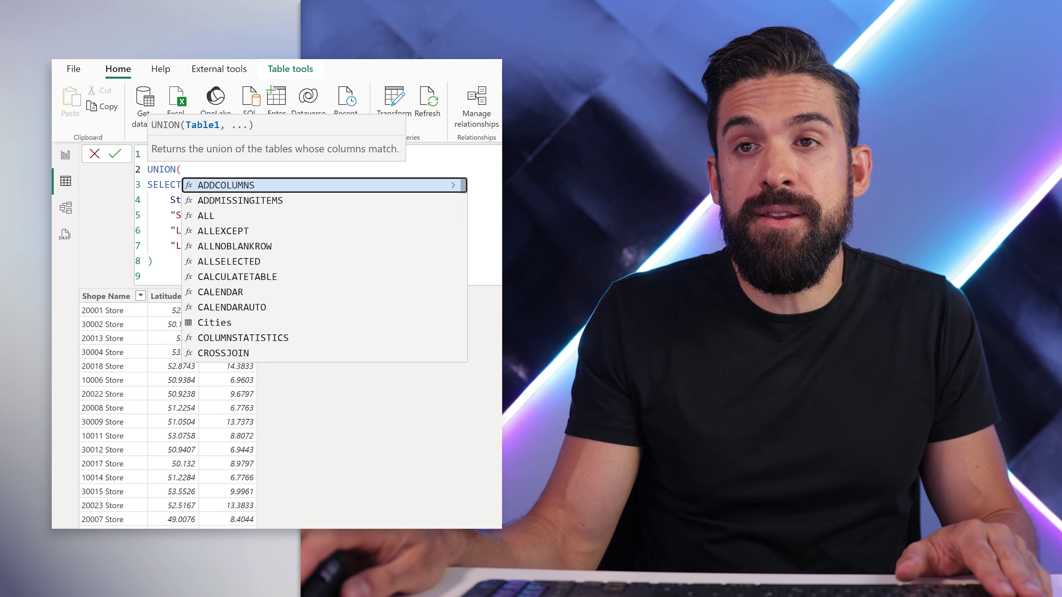
left_click_drag(159, 260, 137, 186)
key("Tab")
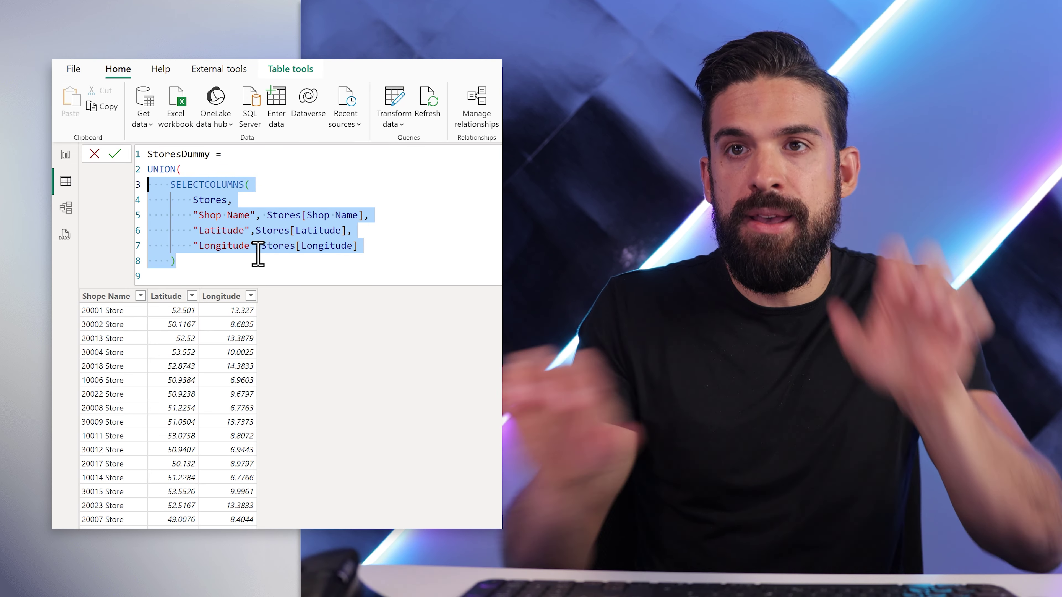
- Add the { ("Selected Location", , ) } row as UNION's second table and commit
left_click(279, 268)
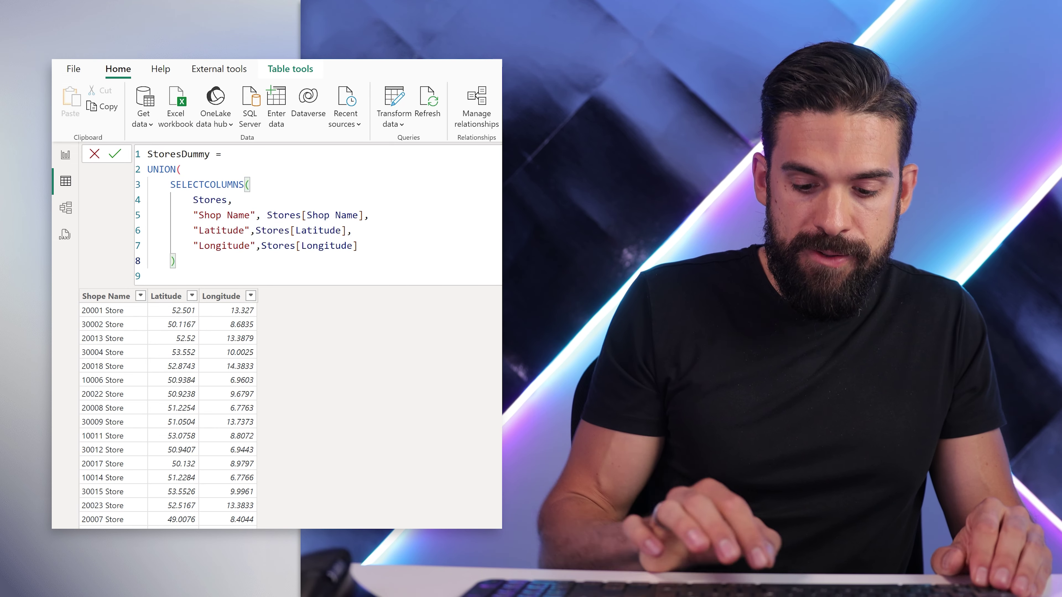
type(",")
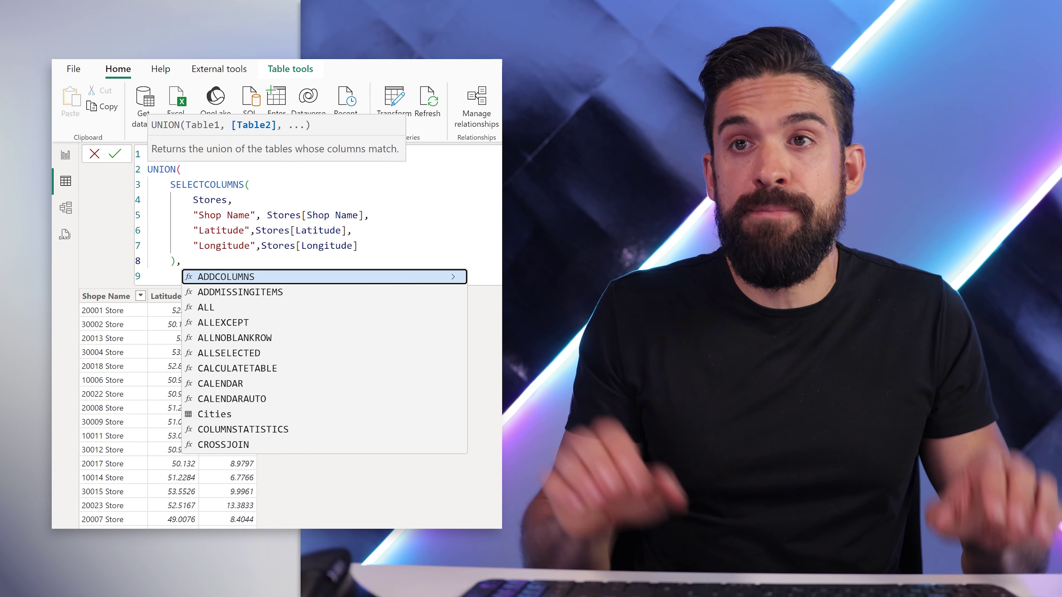
key("shift+Return")
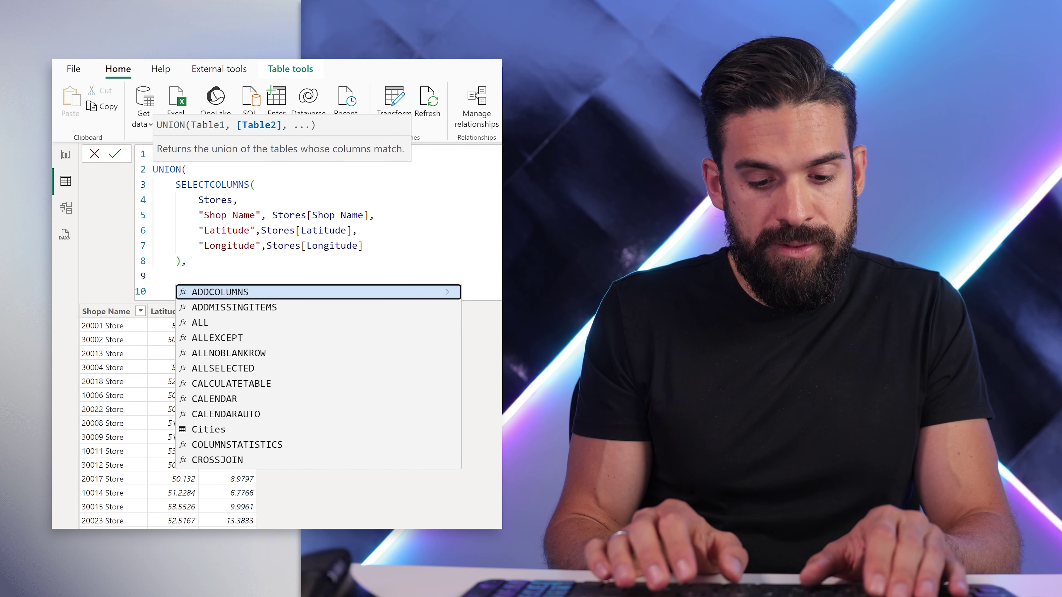
type("{")
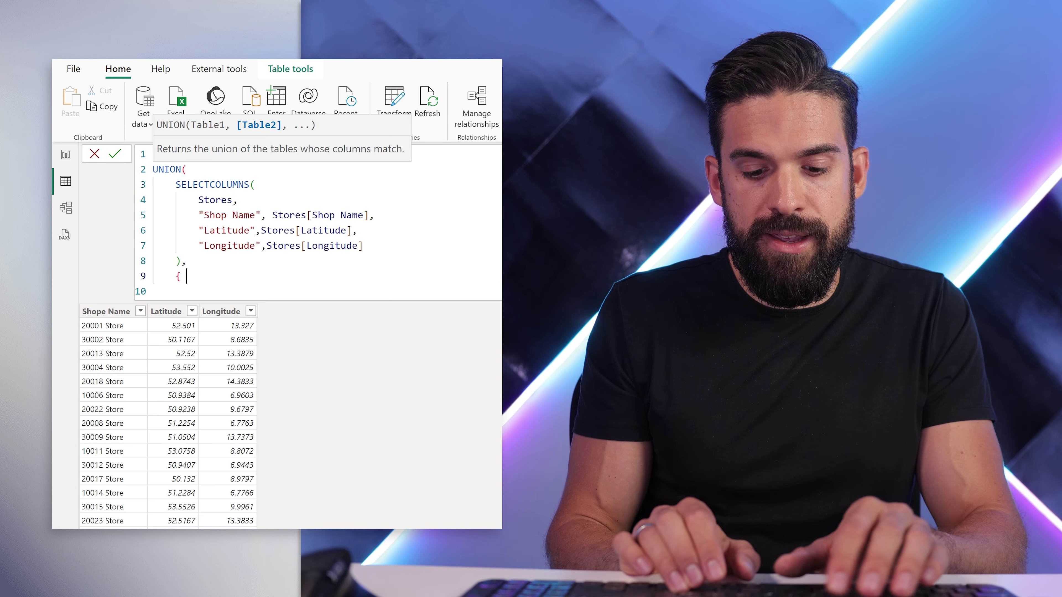
type(" (\"Selected Location\", ,")
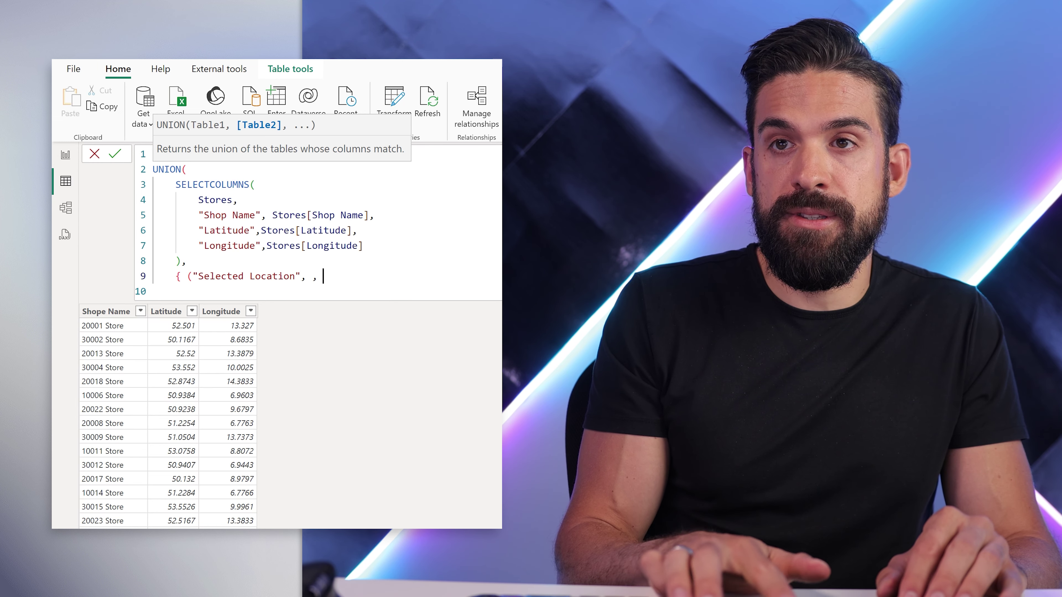
type(") }")
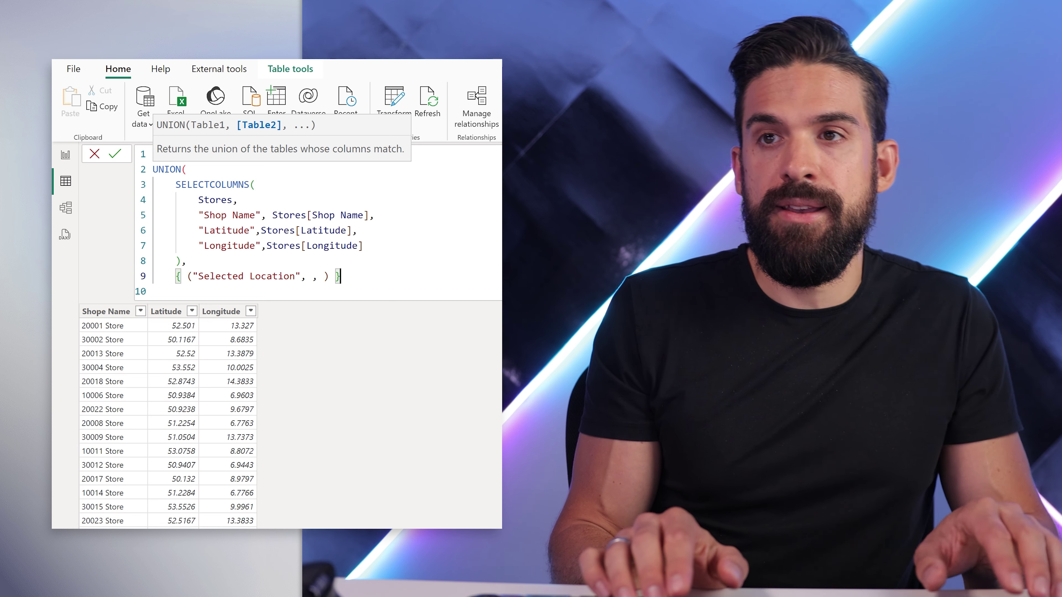
key("shift+Return")
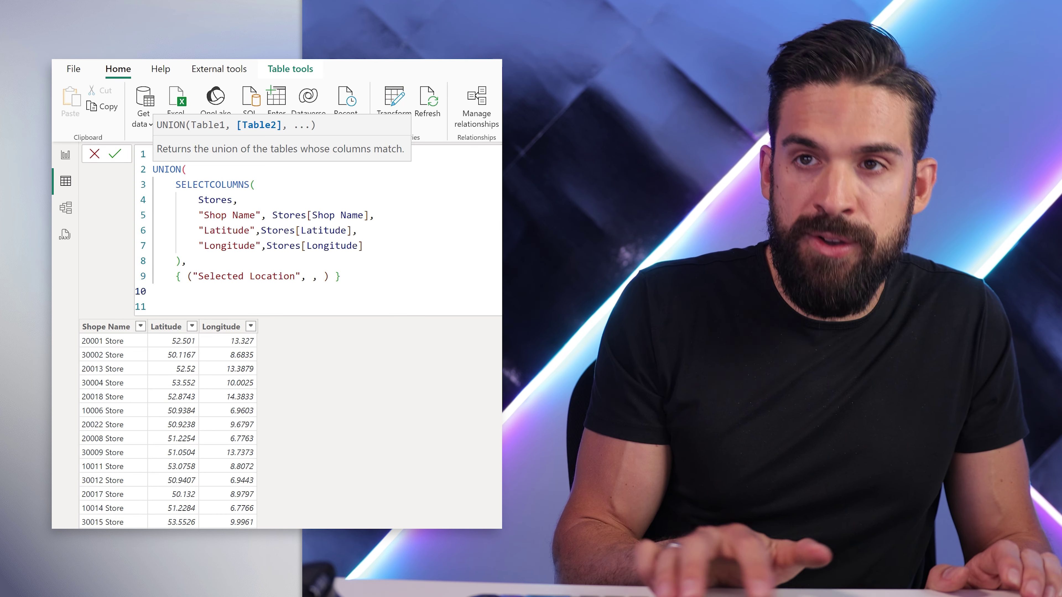
type(")")
key("Return")
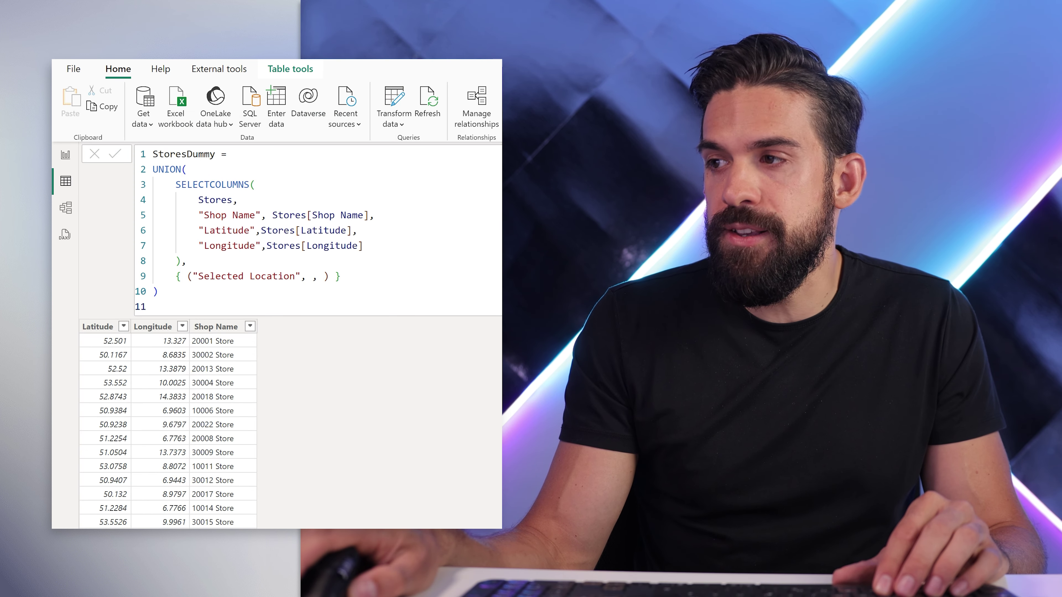
scroll(167, 356, "down", 3)
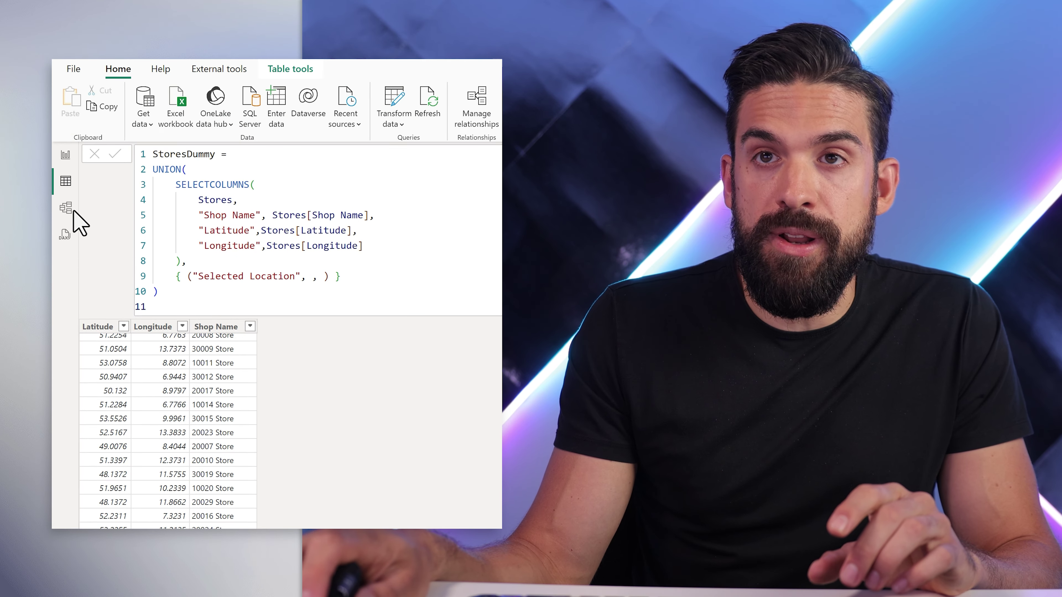
- In Model view, move StoresDummy beside Stores and shift Cities up and right
left_click(66, 209)
left_click_drag(690, 209, 340, 355)
left_click_drag(334, 153, 486, 129)
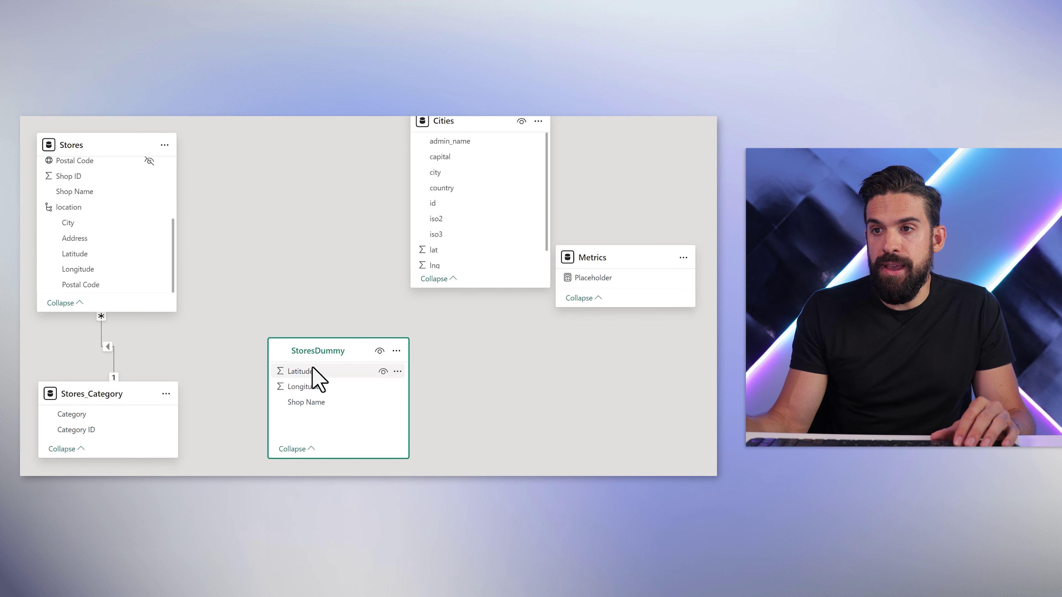
left_click_drag(265, 202, 277, 151)
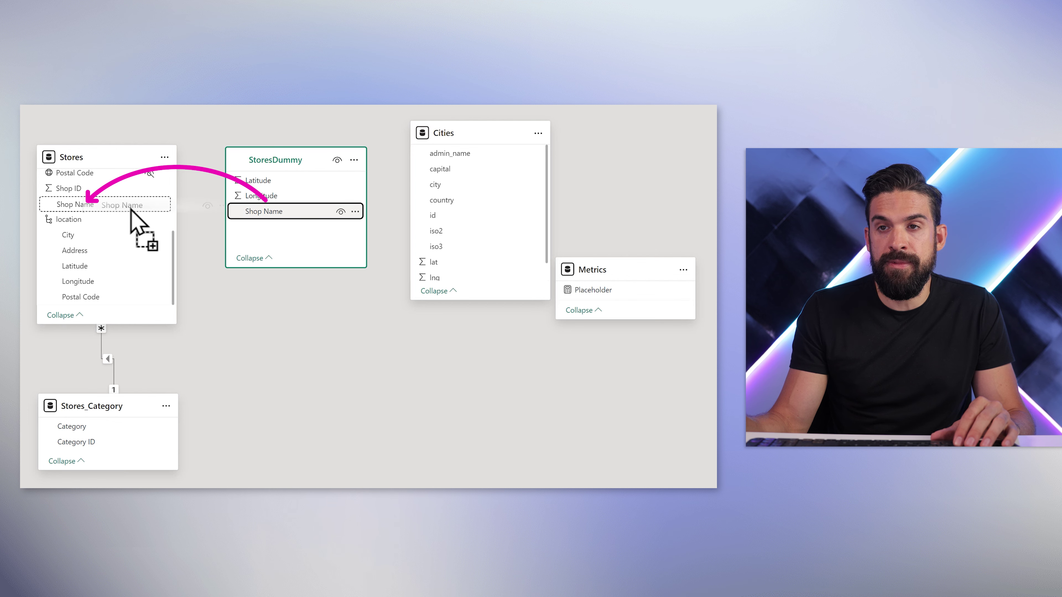
- Link StoresDummy to Stores on Shop Name, one-to-many with Single cross-filter
left_click_drag(131, 209, 131, 209)
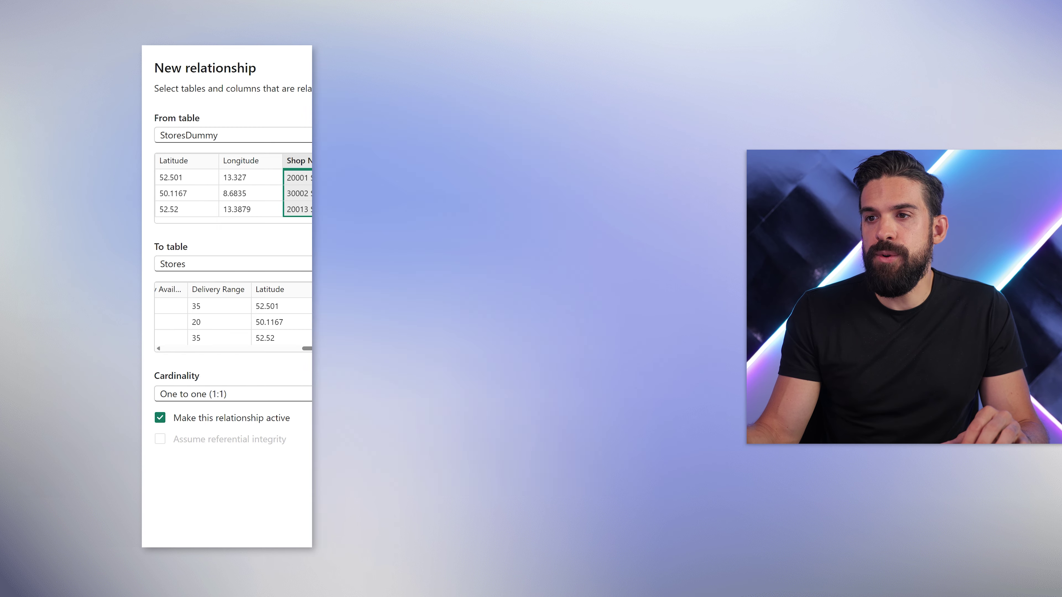
left_click(349, 395)
left_click(244, 444)
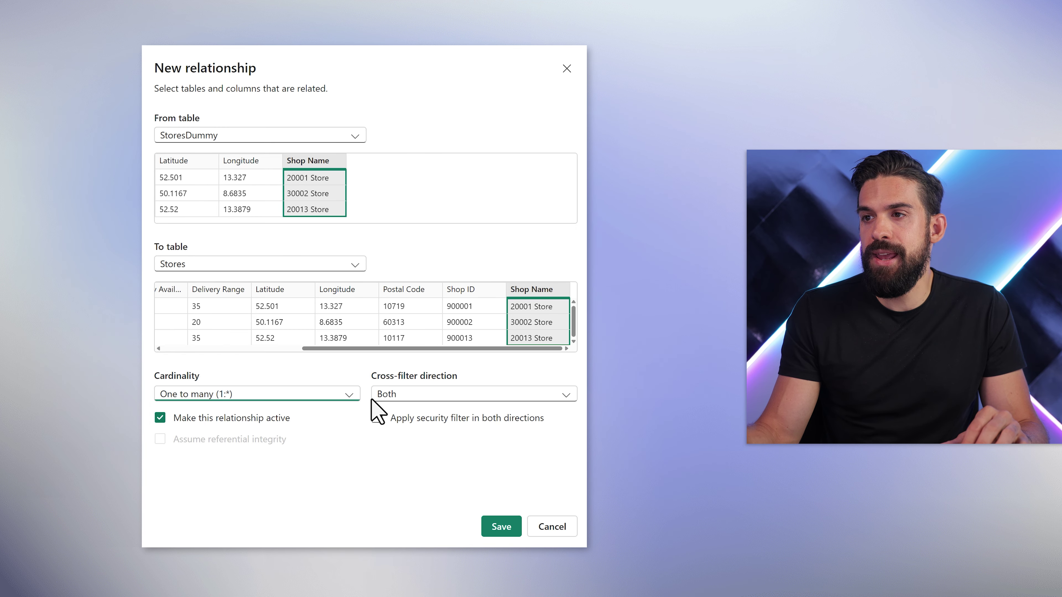
left_click(404, 397)
left_click(407, 416)
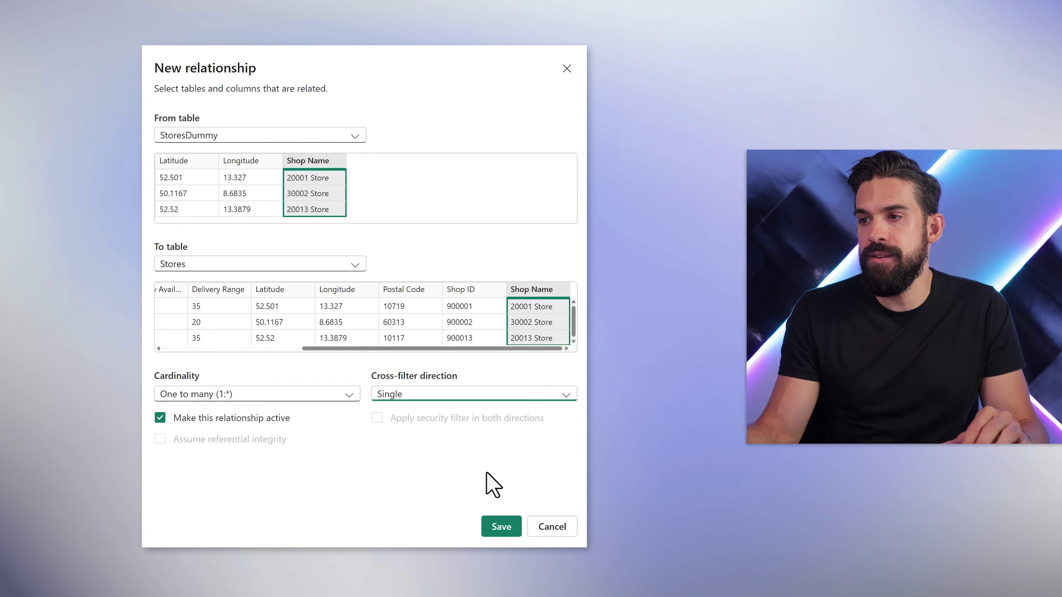
left_click(502, 526)
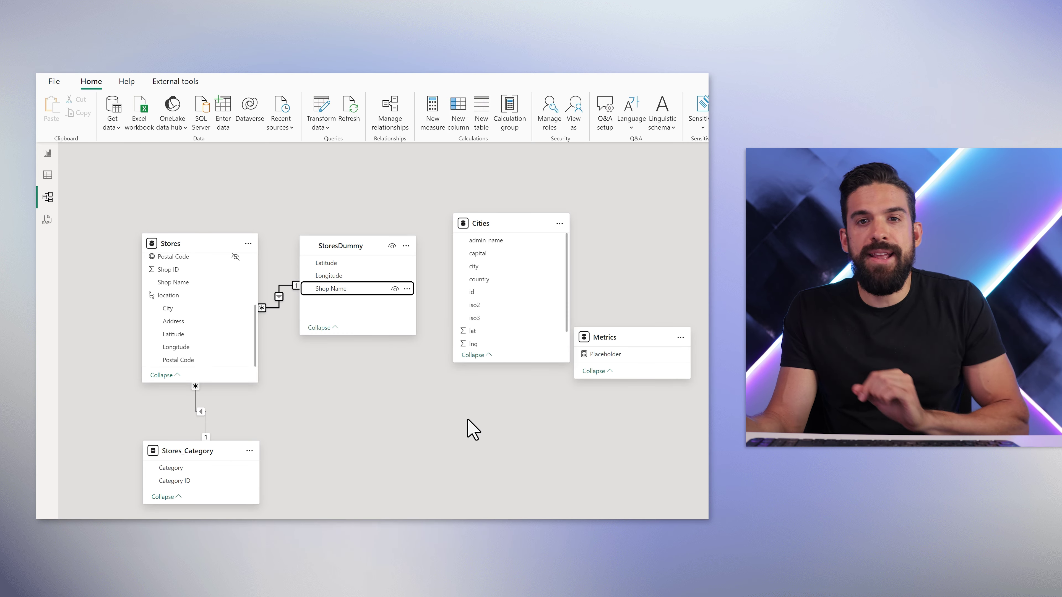
left_click(48, 154)
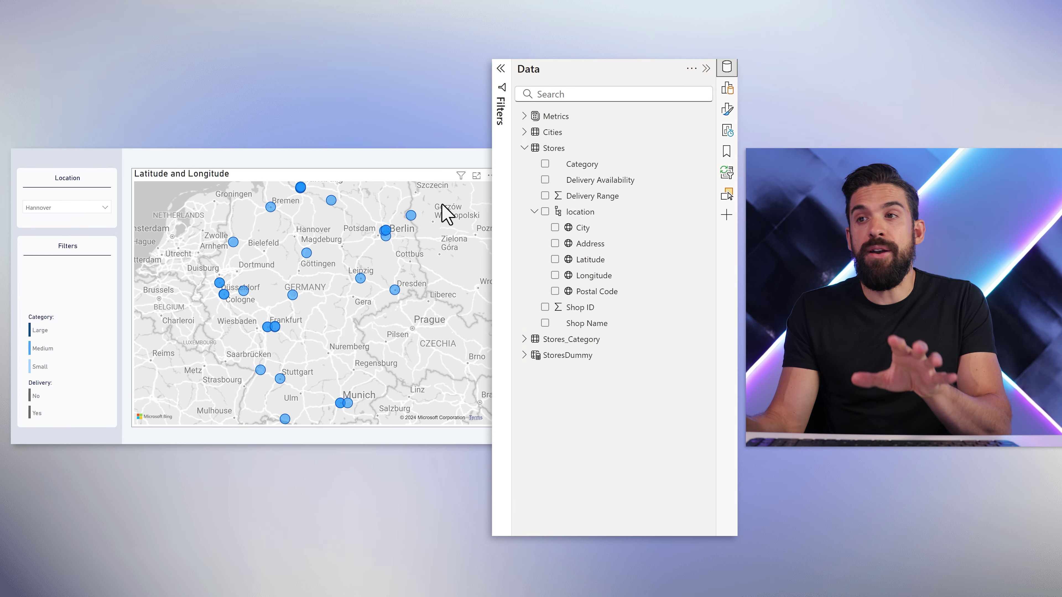
left_click(442, 205)
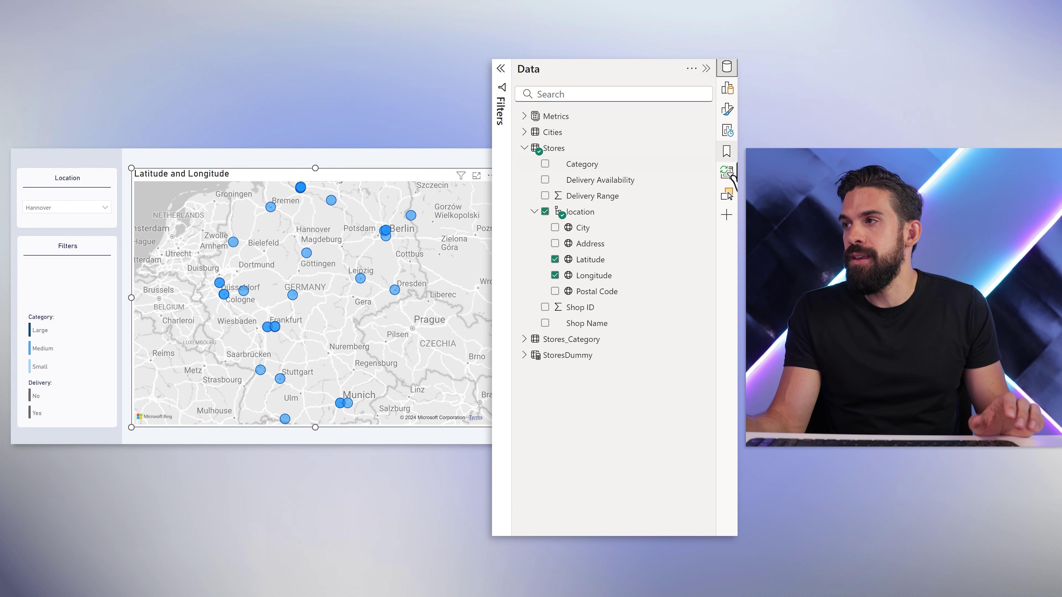
- Remove the Latitude and Longitude fields from the selected map visual
left_click(726, 94)
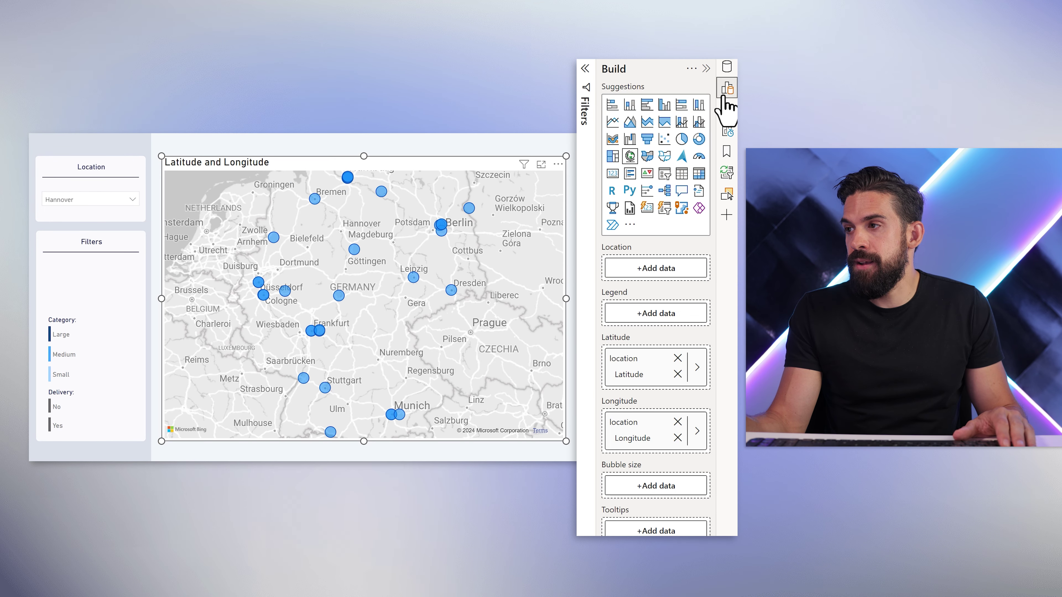
key("Escape")
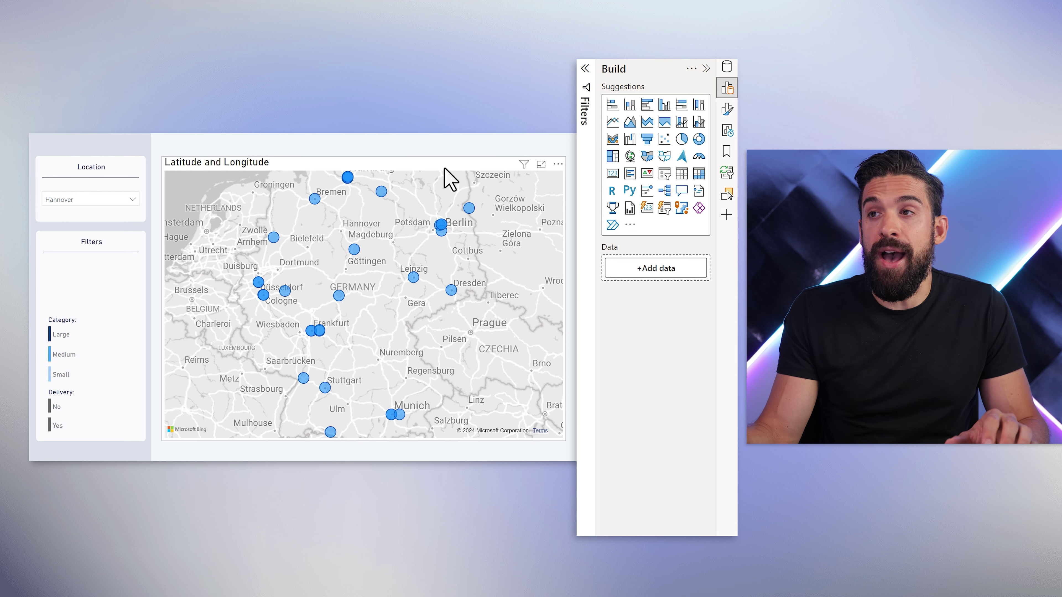
left_click(460, 170)
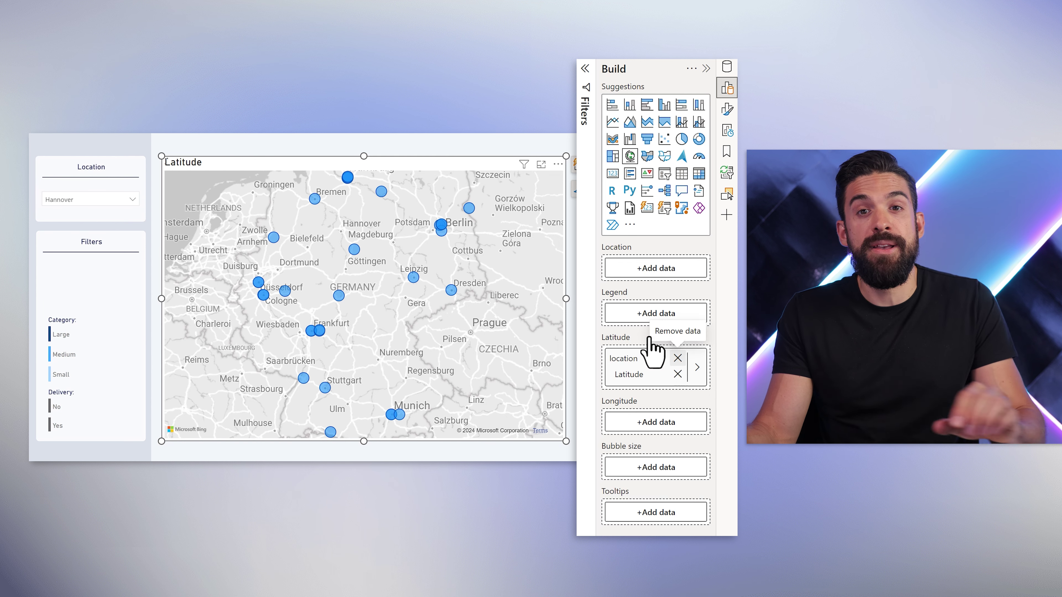
left_click(677, 359)
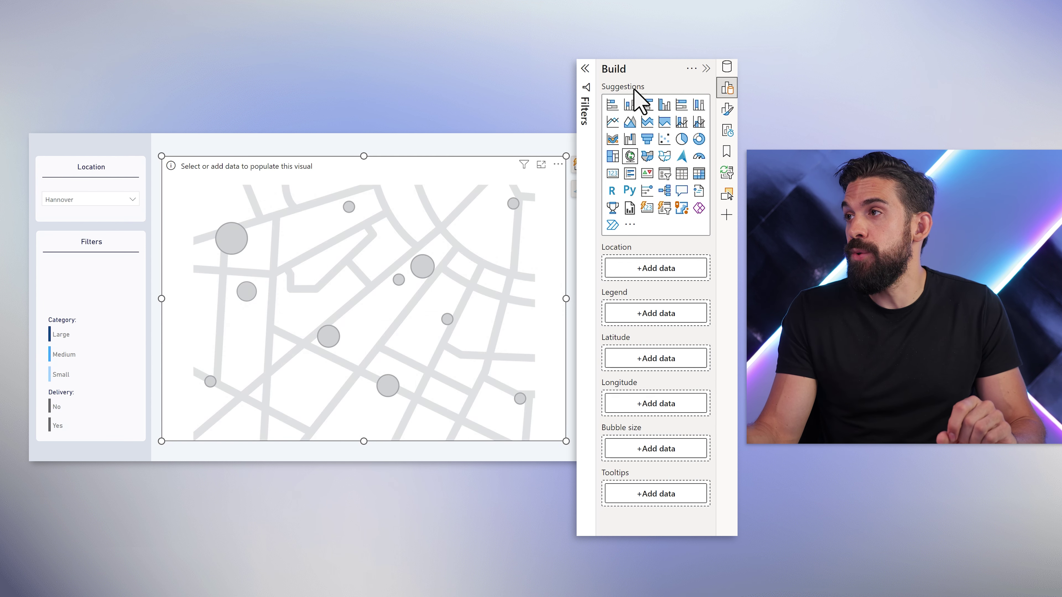
left_click(728, 69)
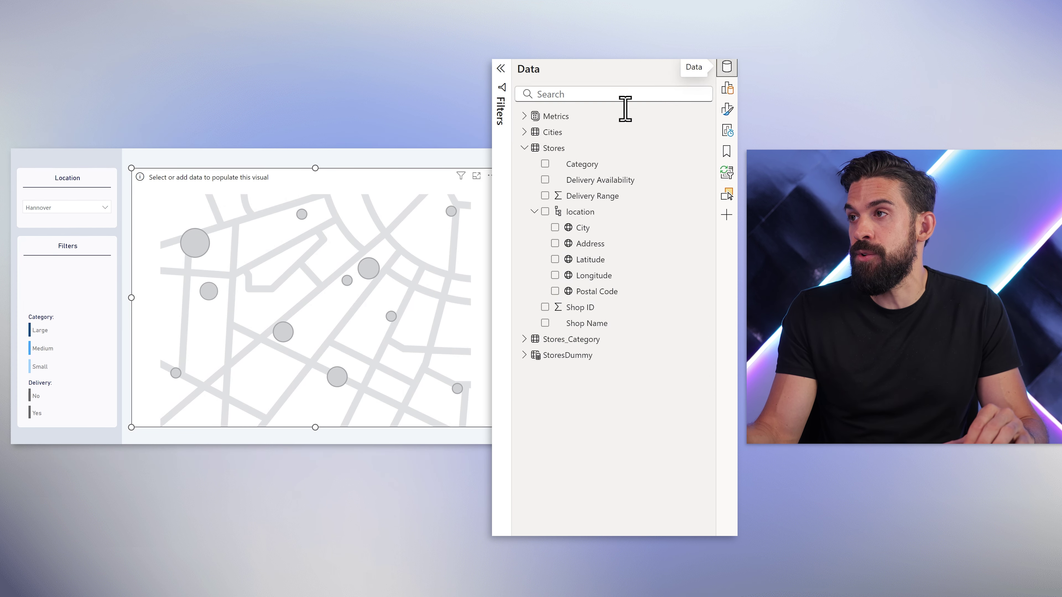
- Start a Lat Avg measure: IF SELECTEDVALUE(StoresDummy[Shop Name]) = "Selected Location"
left_click(525, 117)
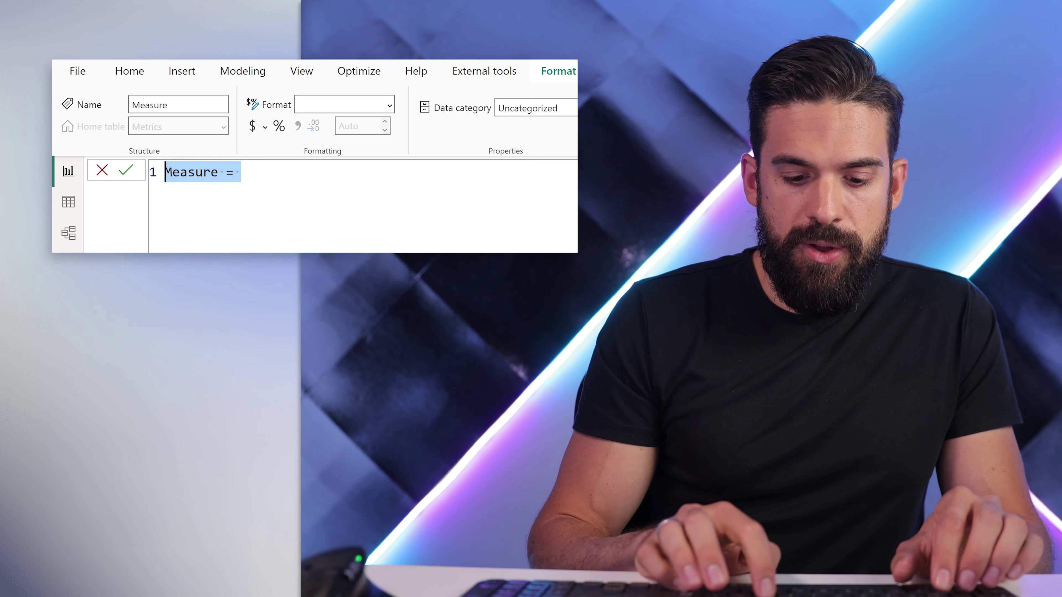
type("Lat Avg")
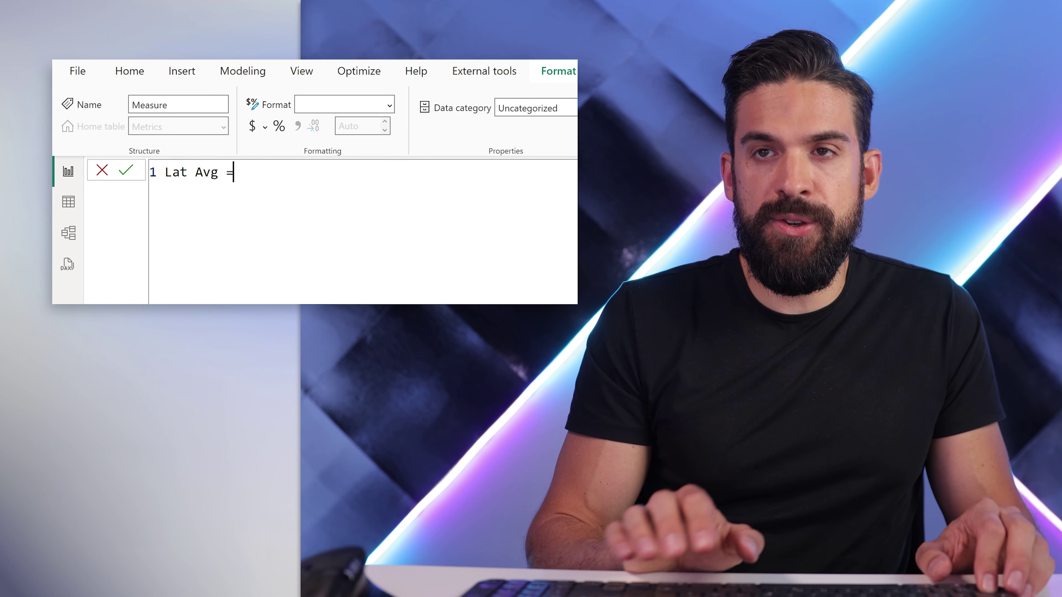
type("IF(")
key("Return")
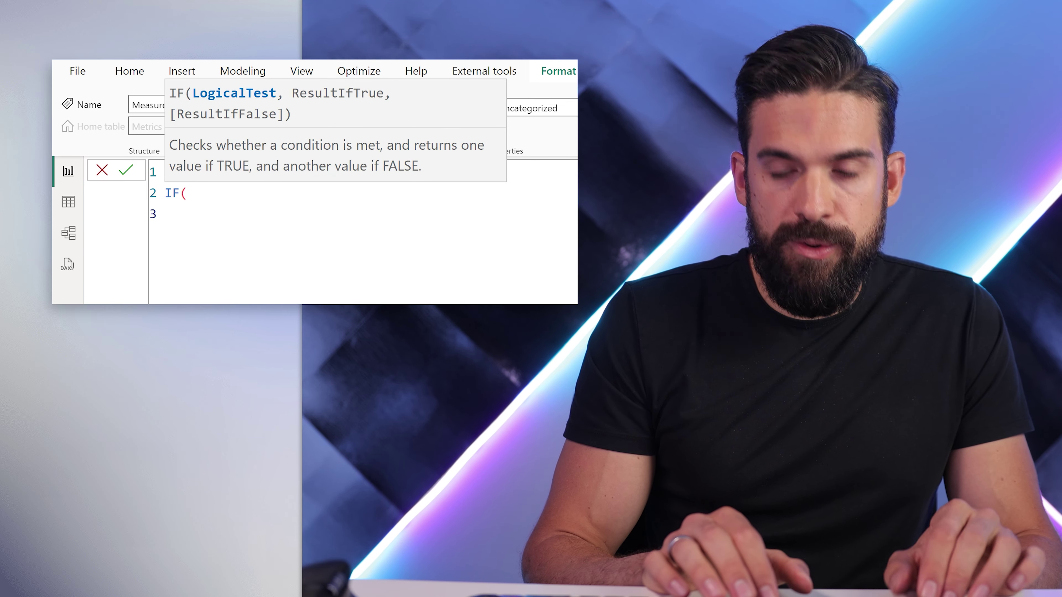
type("sele")
key("Down")
key("Down")
key("Down")
key("Down")
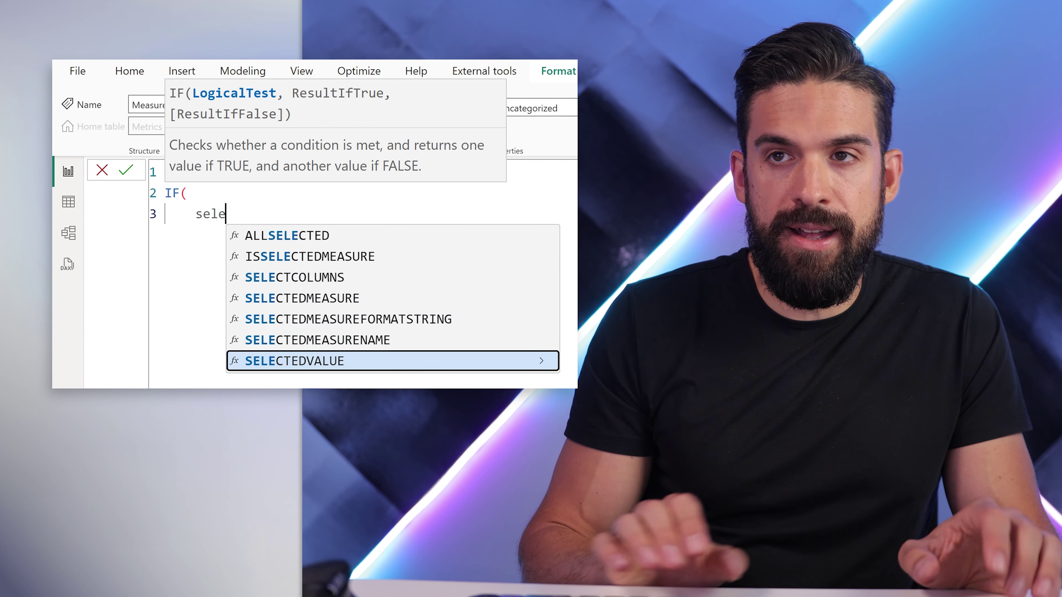
key("Tab")
type("shop")
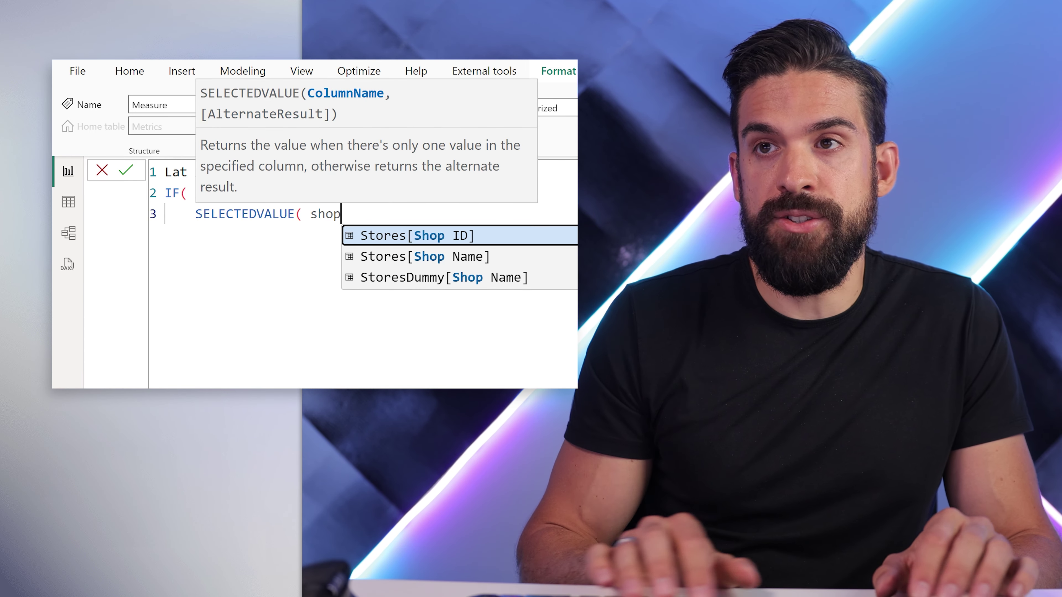
key("Down")
key("Down")
key("Tab")
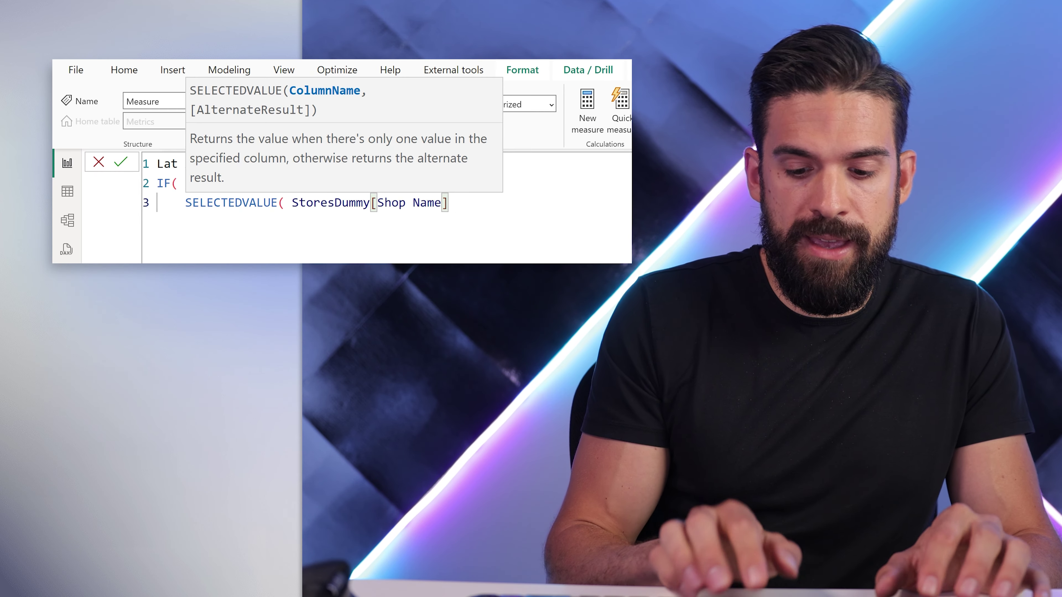
type(") = \"Selected")
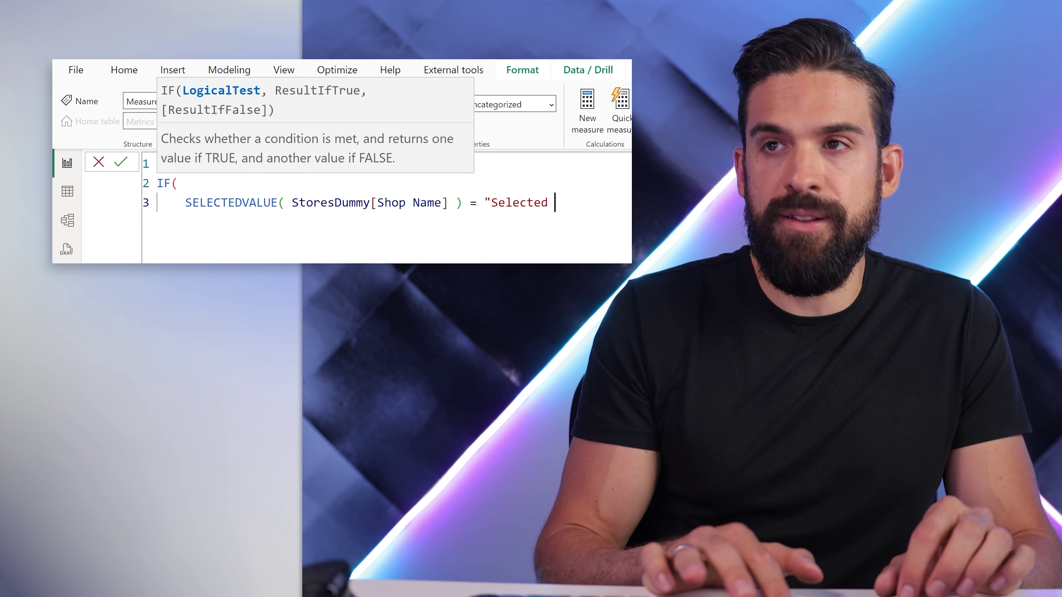
type(" Loca")
type("tion\",     ")
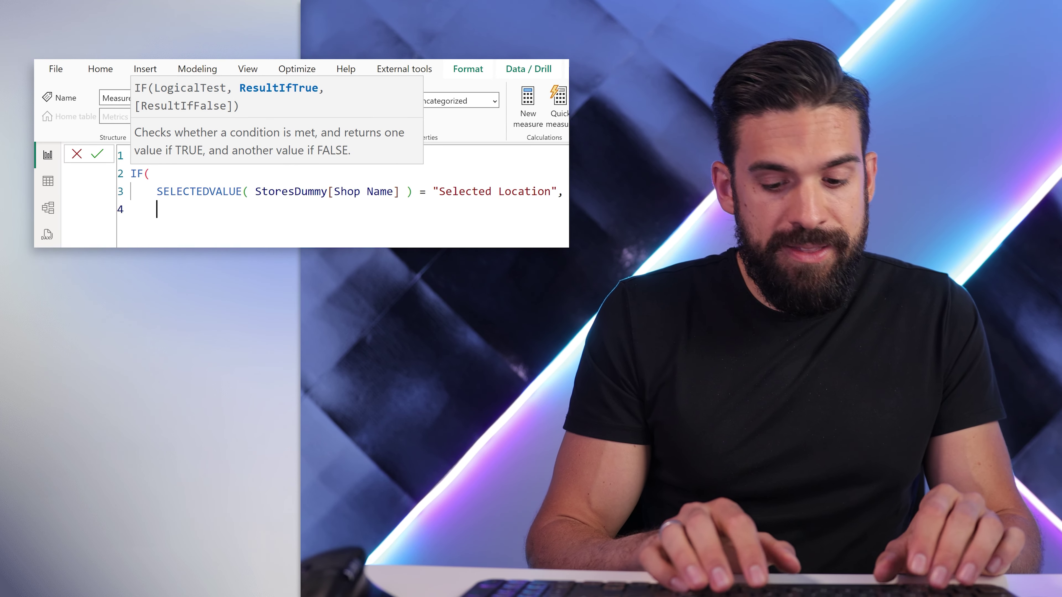
type("S")
key("Escape")
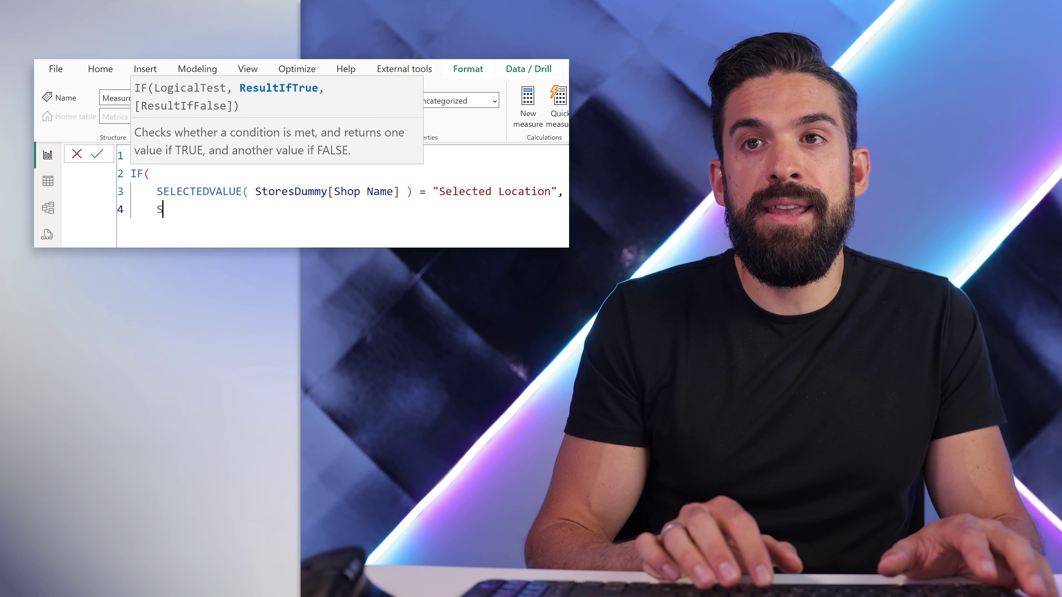
key("Escape")
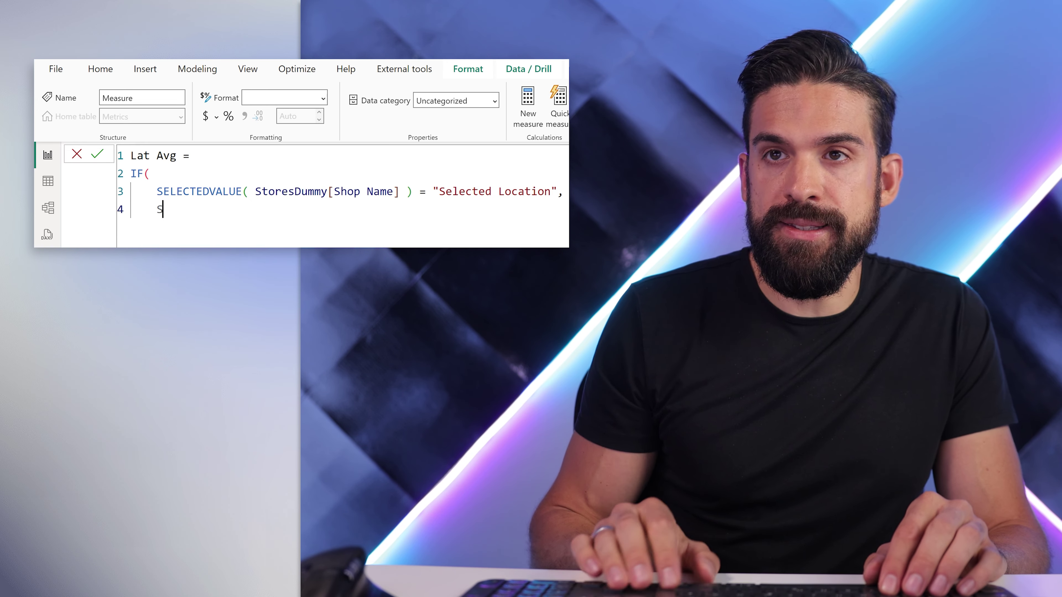
- Return SELECTEDVALUE(Cities[lat]), else SELECTEDVALUE(StoresDummy[Latitude]), and commit the measure
type("ele")
key("Down")
key("Down")
key("Down")
key("Down")
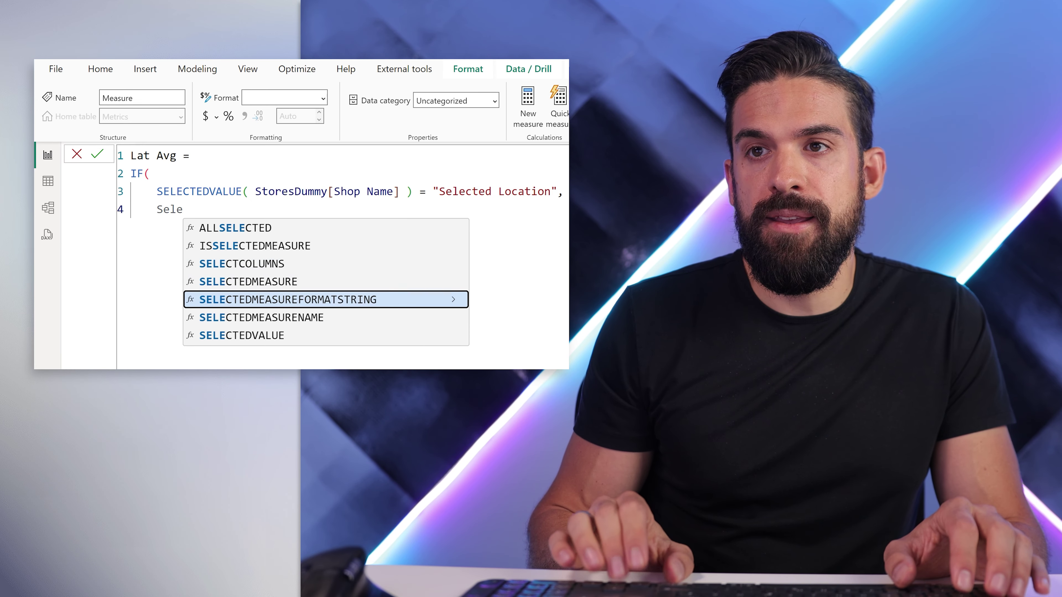
key("Tab")
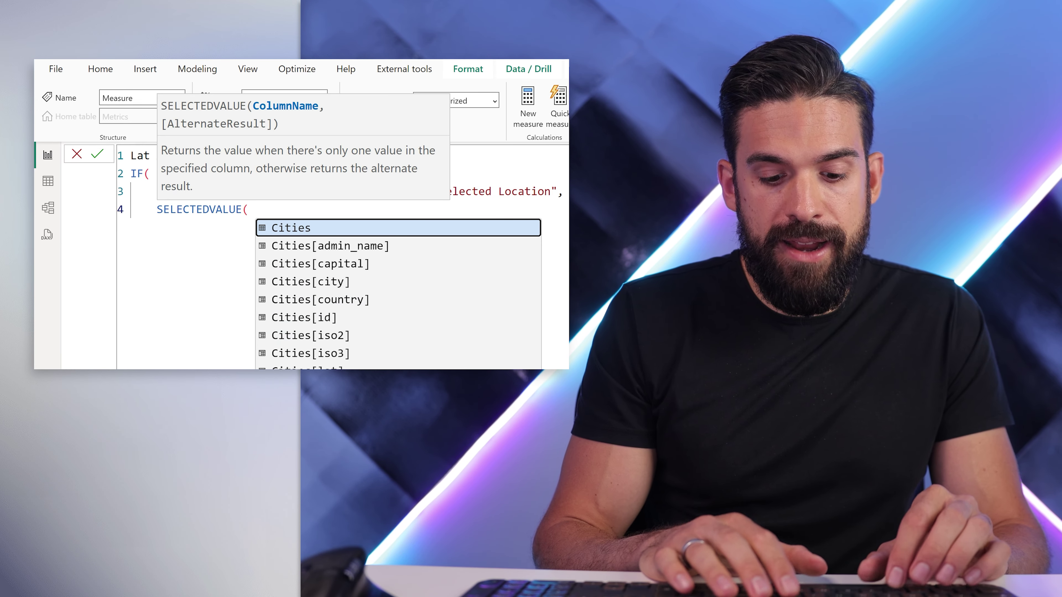
type("lat")
key("Tab")
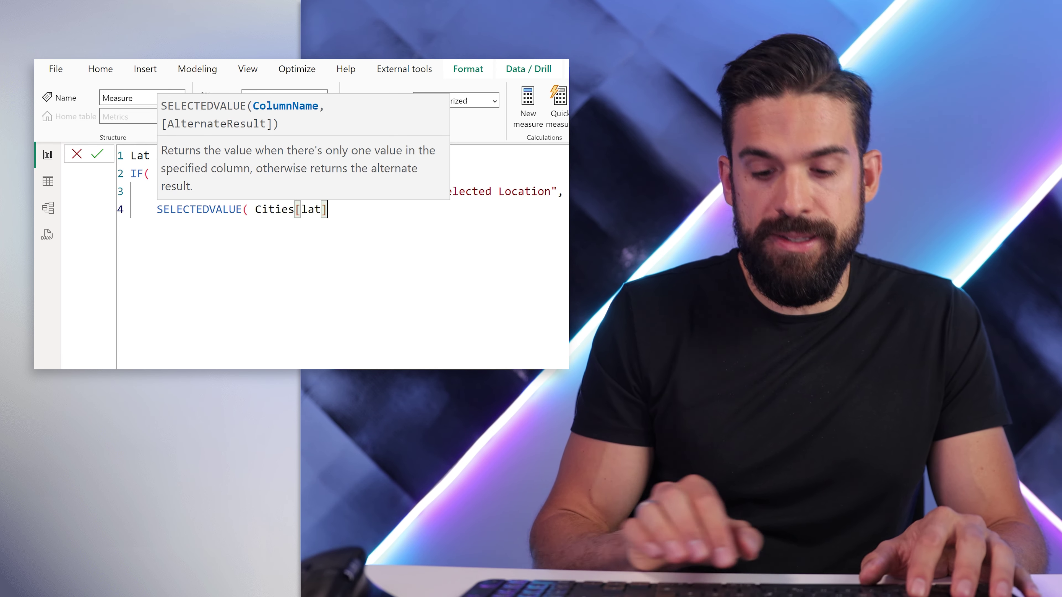
type("),")
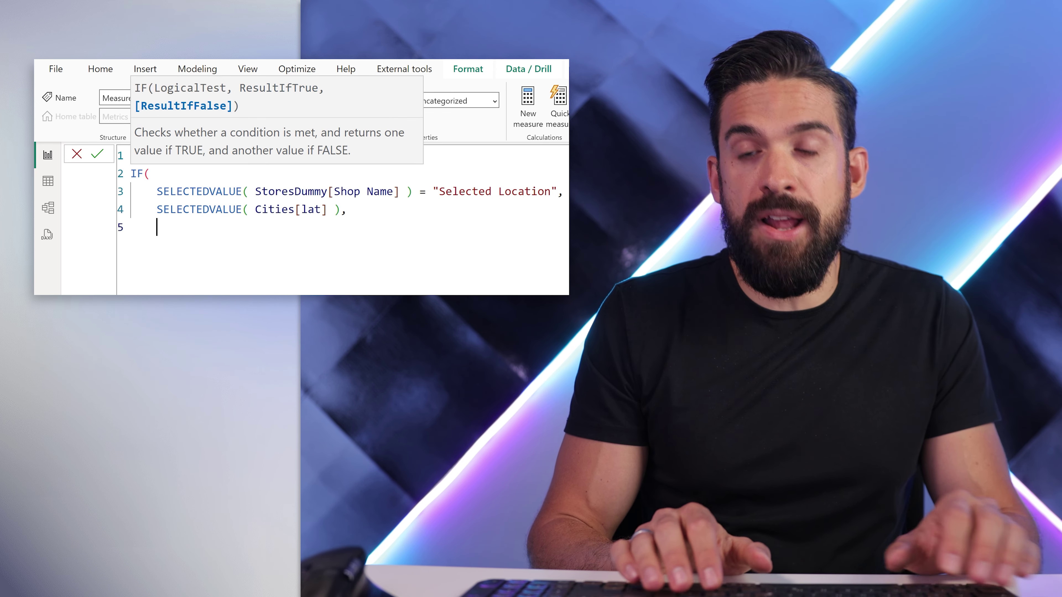
type("sele")
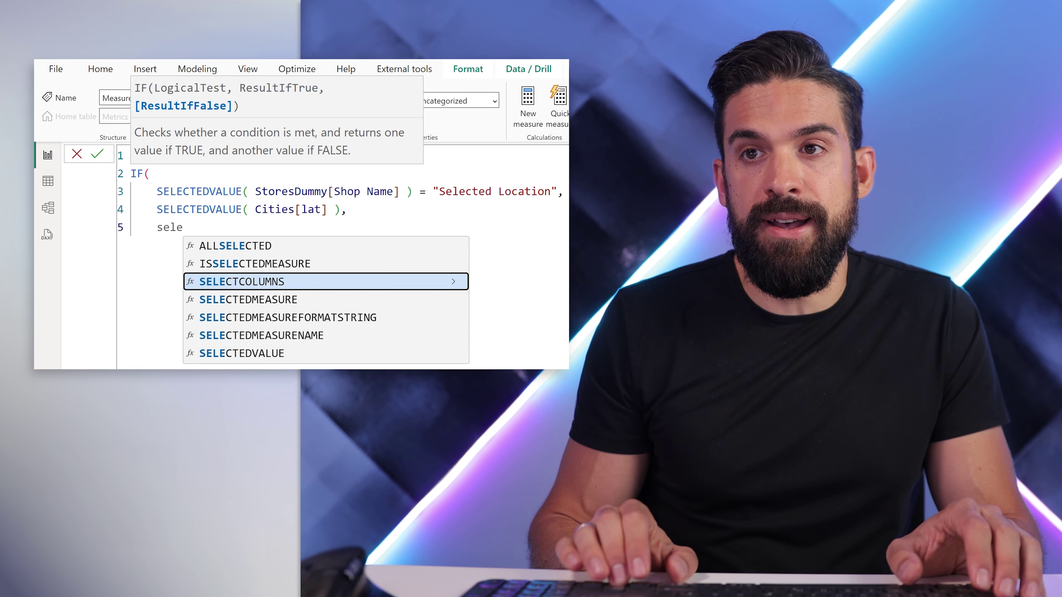
key("Down")
key("Down")
key("Down")
key("Down")
key("Down")
key("Tab")
type("dum")
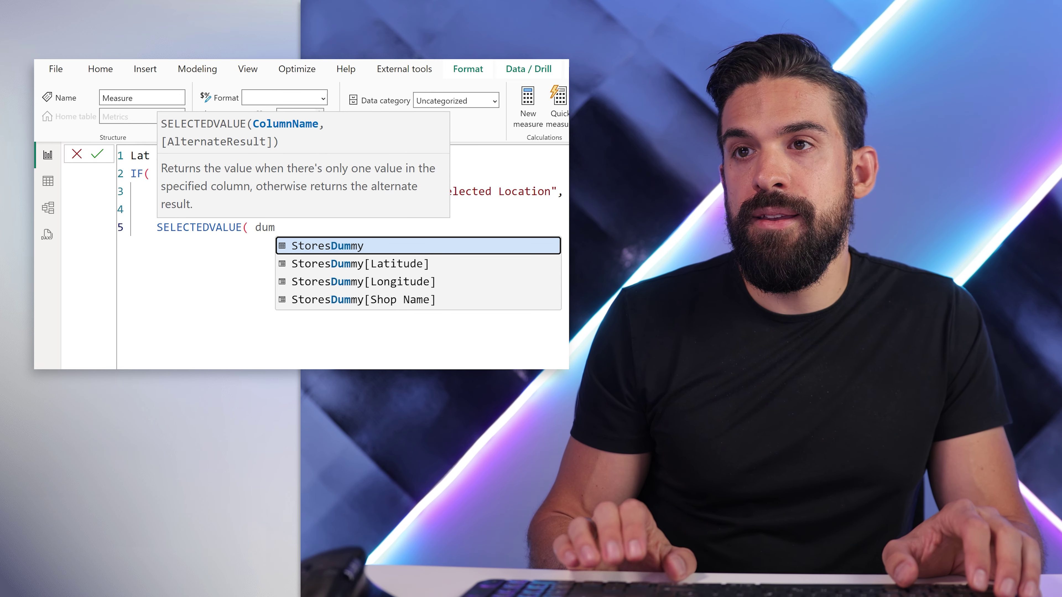
key("Down")
key("Tab")
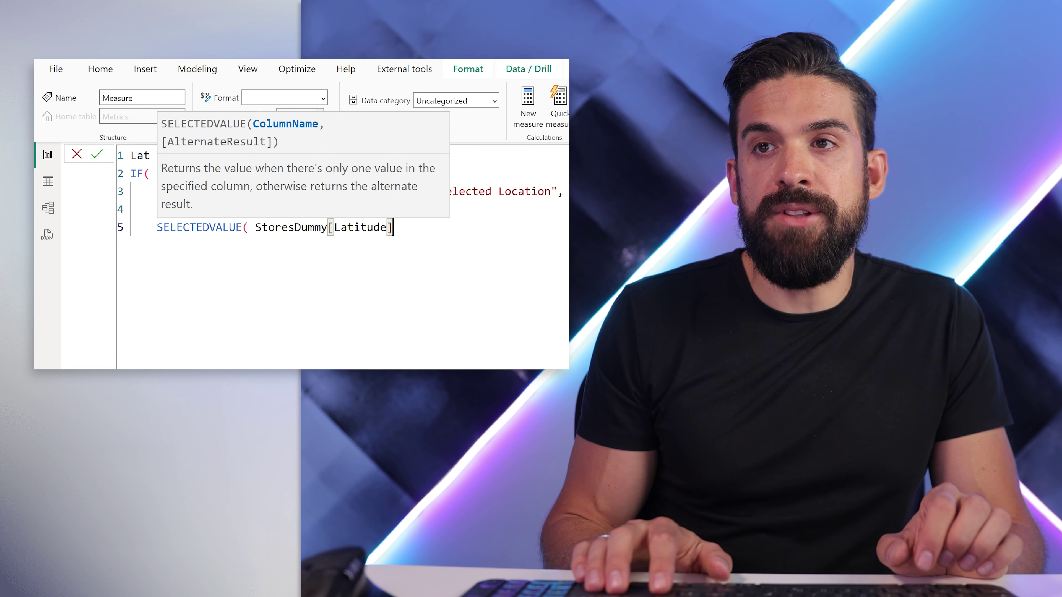
type(")")
key("Return")
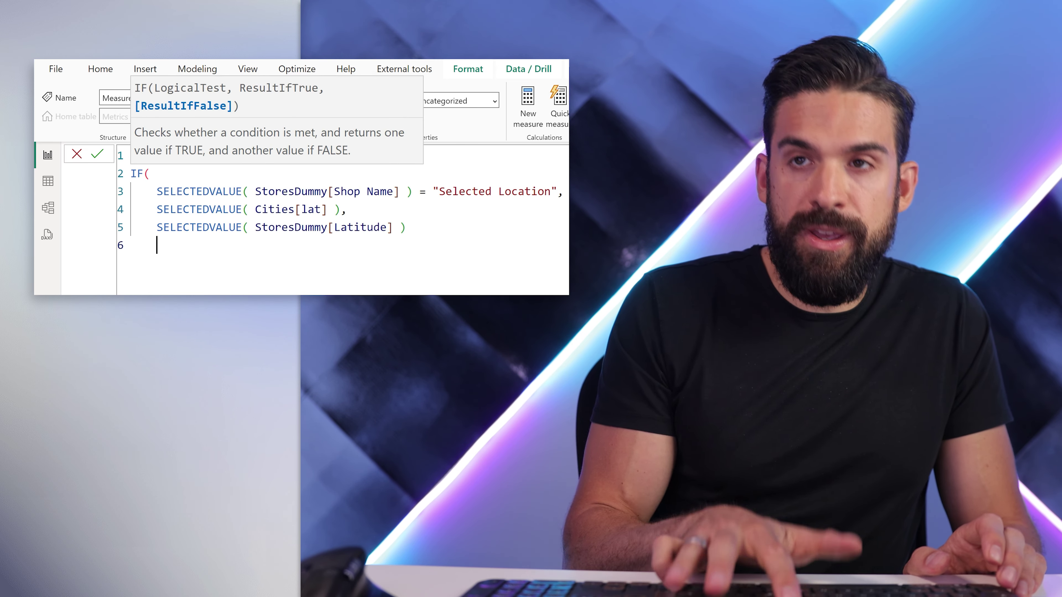
type(")")
key("ctrl+a")
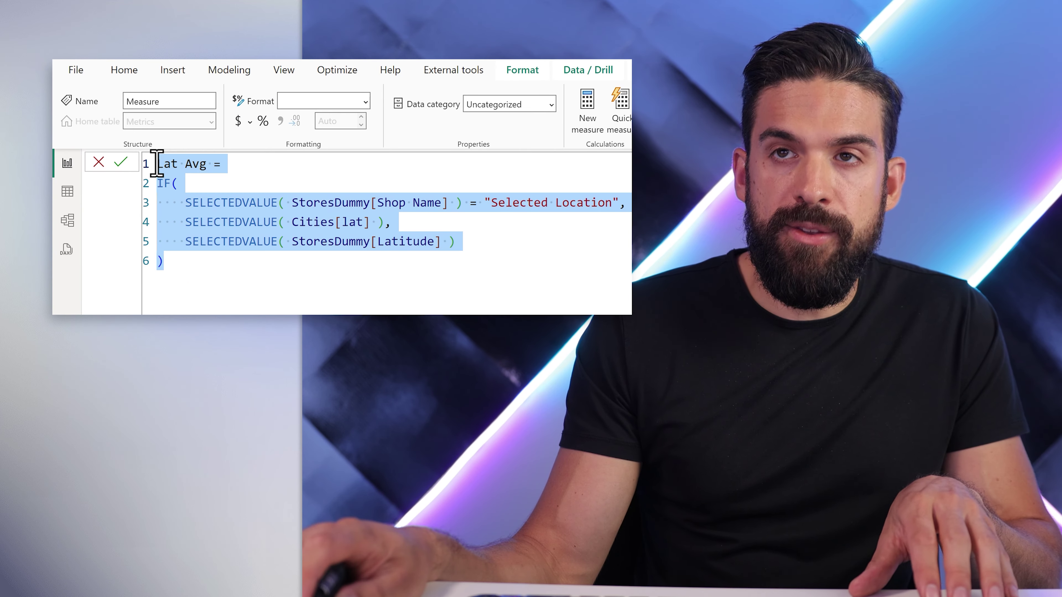
key("Return")
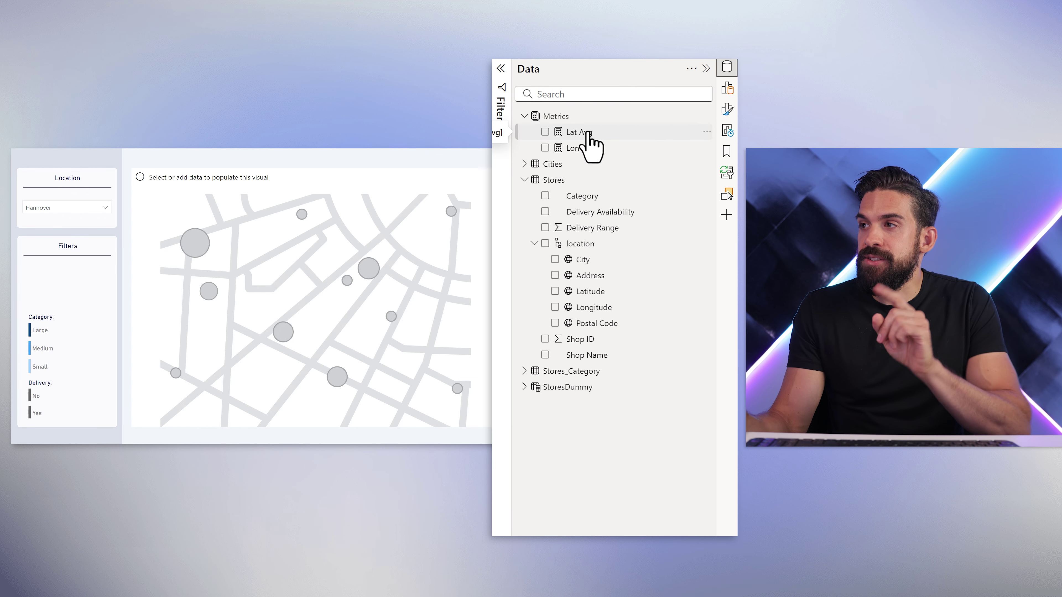
- Put Lat Avg in the map's Latitude well and StoresDummy Shop Name in Location
left_click_drag(416, 278, 530, 320)
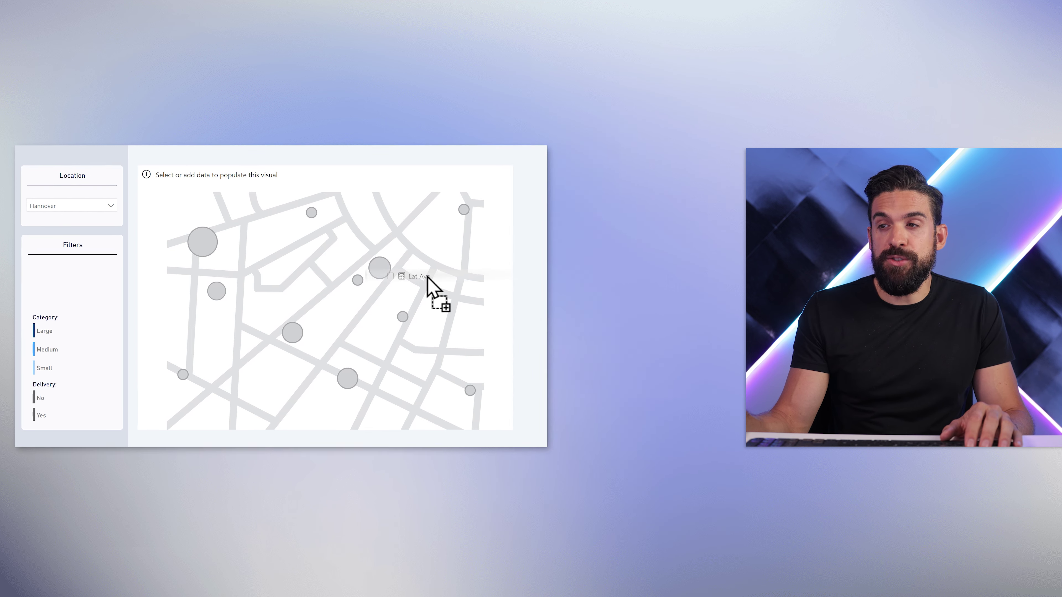
left_click_drag(601, 318, 607, 337)
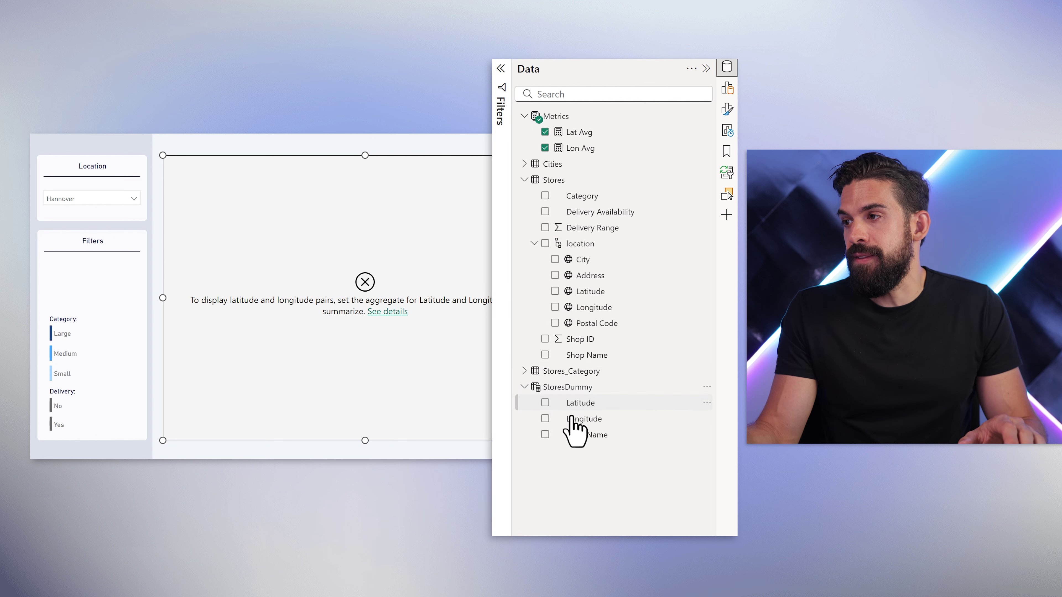
left_click_drag(569, 431, 639, 261)
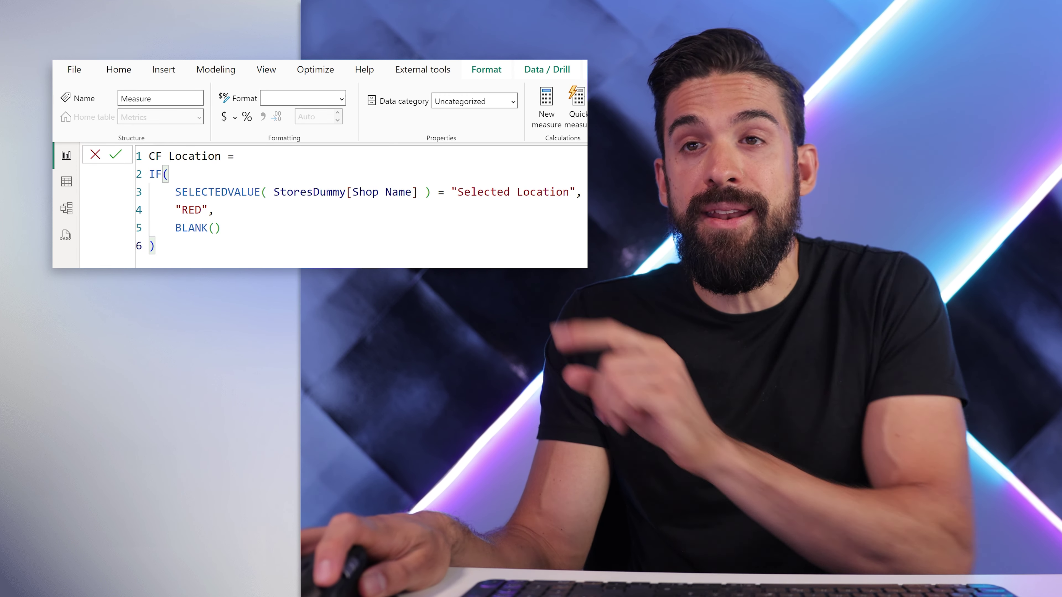
- Select the word RED in the CF Location measure formula
double_click(188, 209)
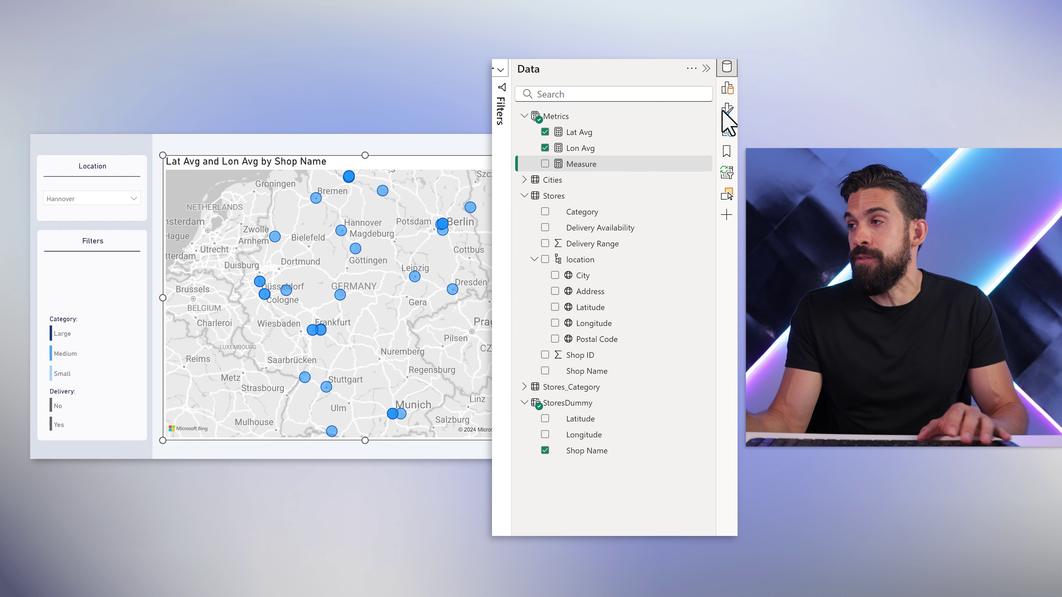
- Colour the map bubbles by Field value, based on the Metrics CF Location measure
left_click(727, 109)
left_click(638, 260)
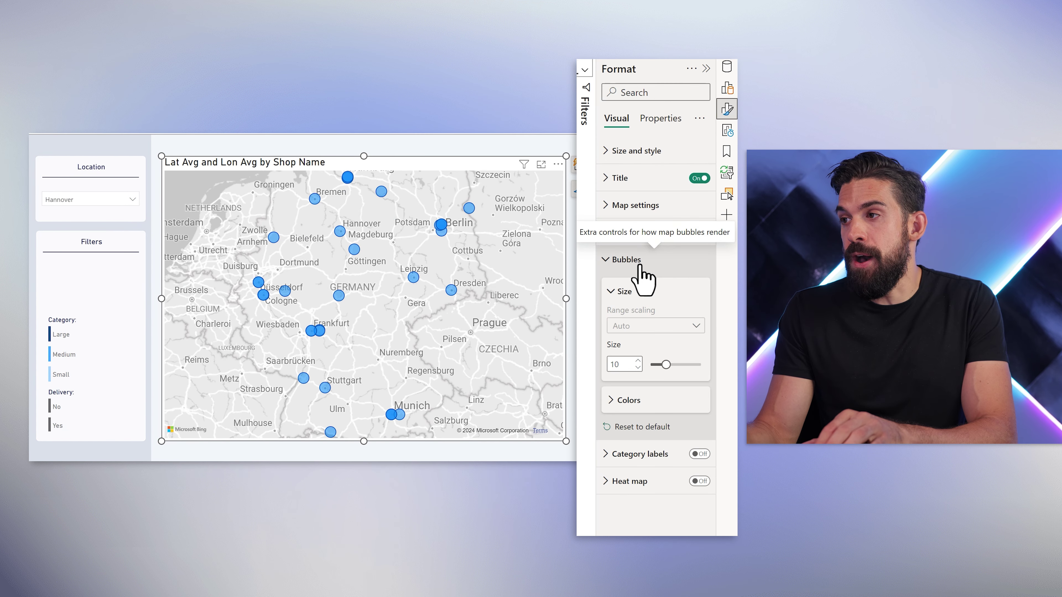
left_click(627, 400)
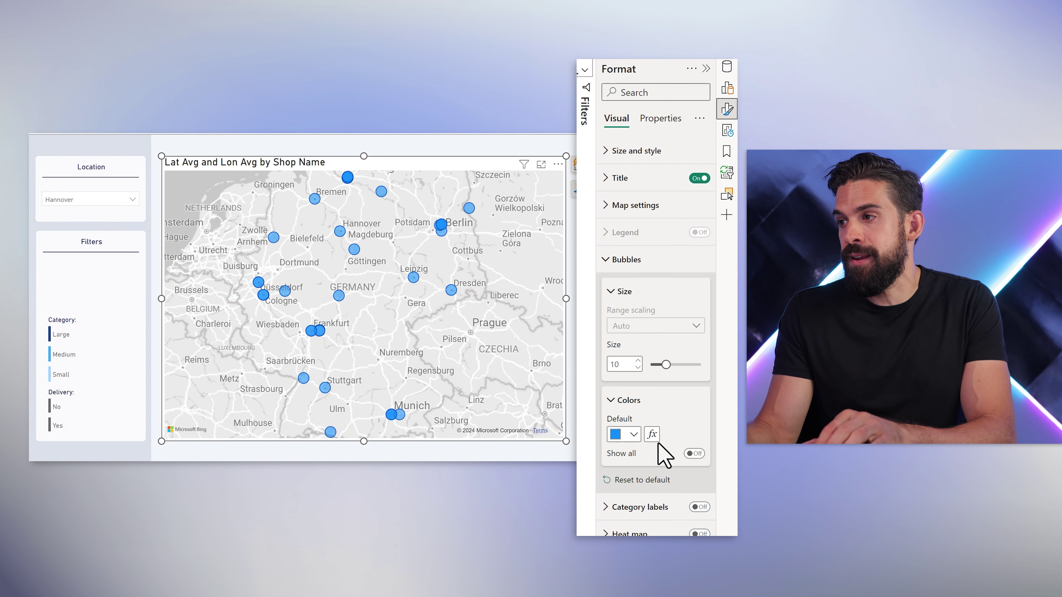
left_click(651, 434)
left_click(201, 161)
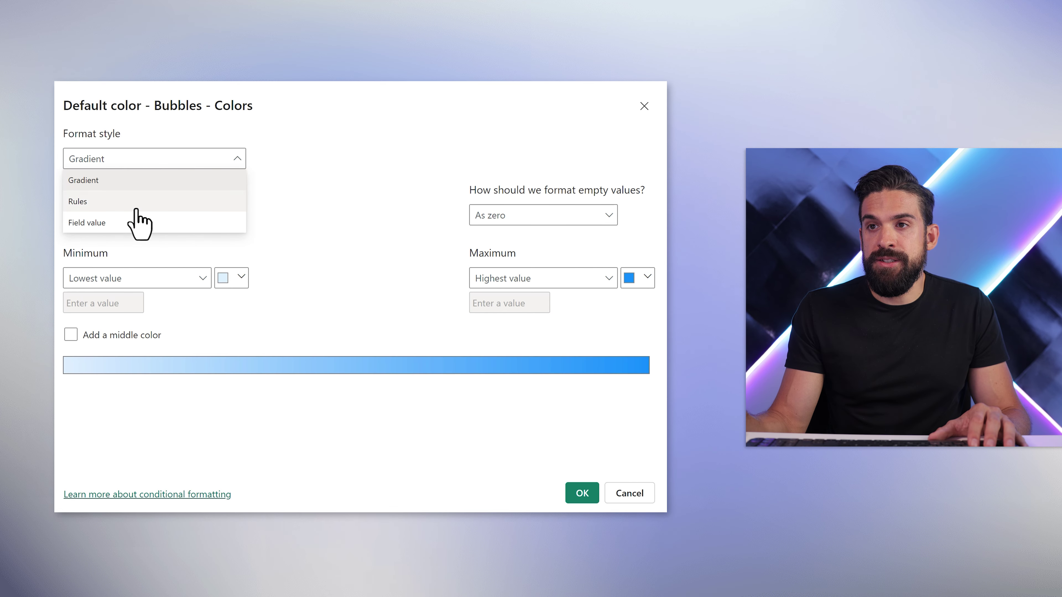
left_click(122, 224)
left_click(124, 220)
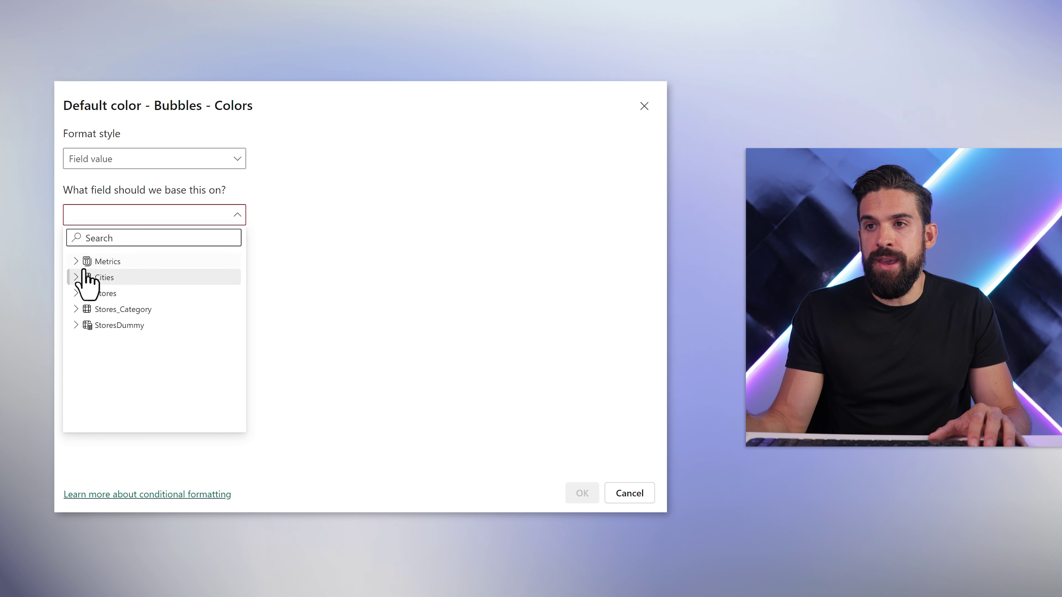
left_click(77, 262)
left_click(86, 277)
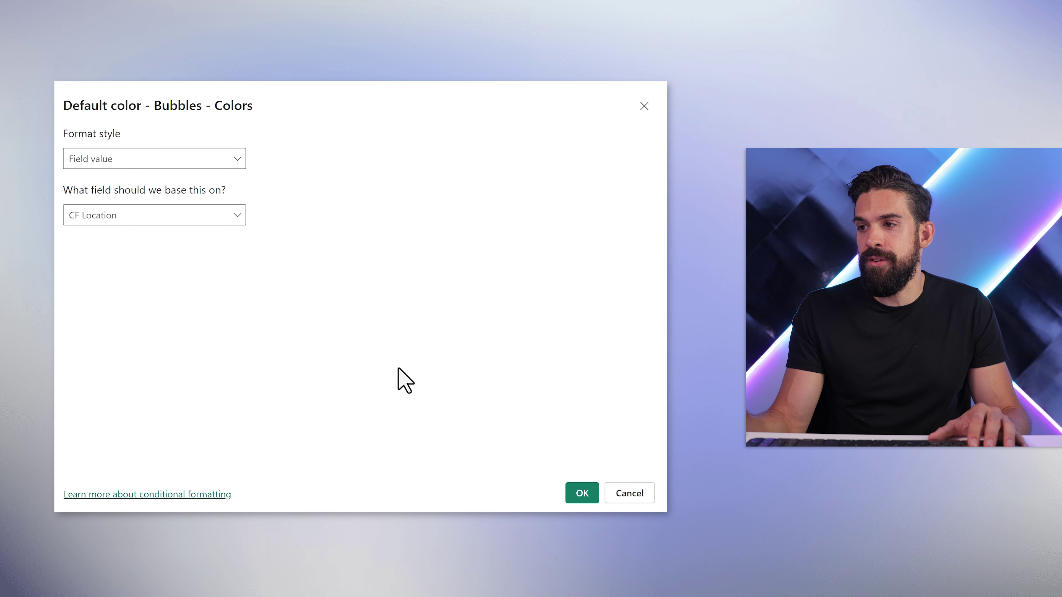
left_click(581, 494)
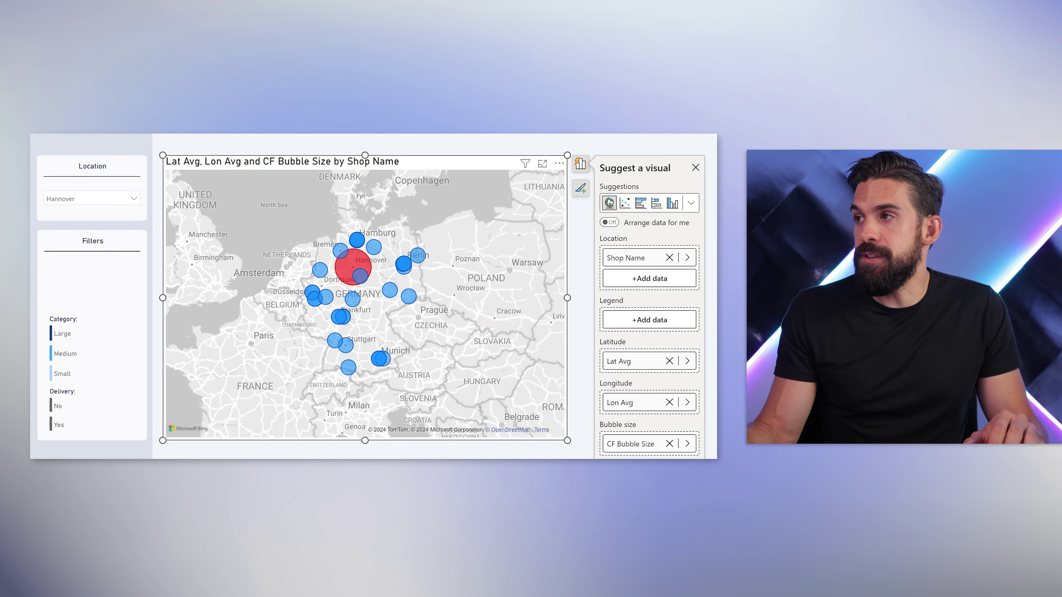
- Open the map's Bubbles format settings to check the bubble size
left_click(727, 109)
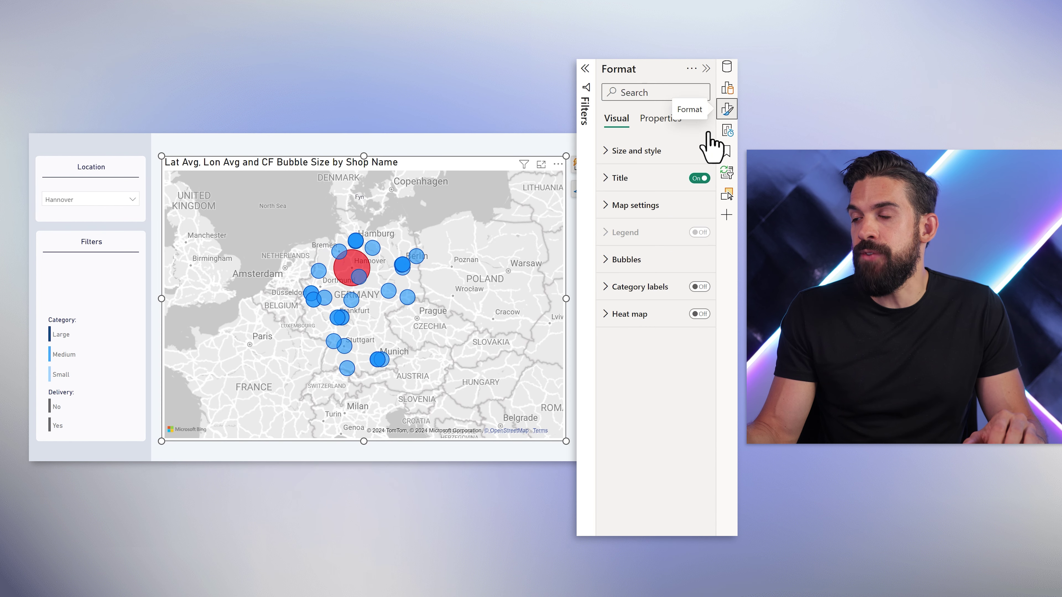
left_click(624, 260)
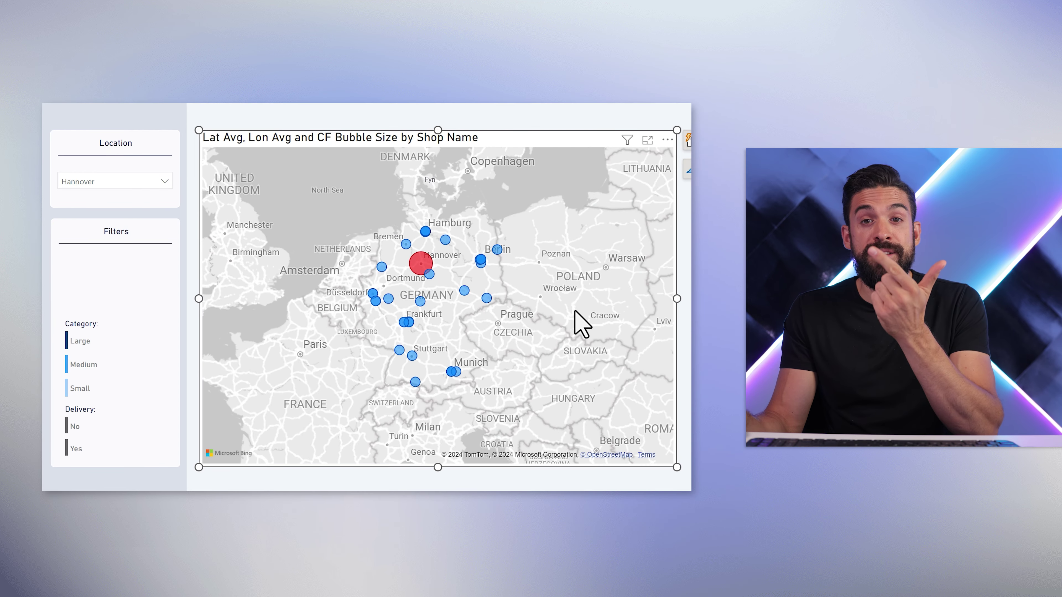
- Set the Location slicer to Hanau, then search and select Düsseldorf
left_click(137, 187)
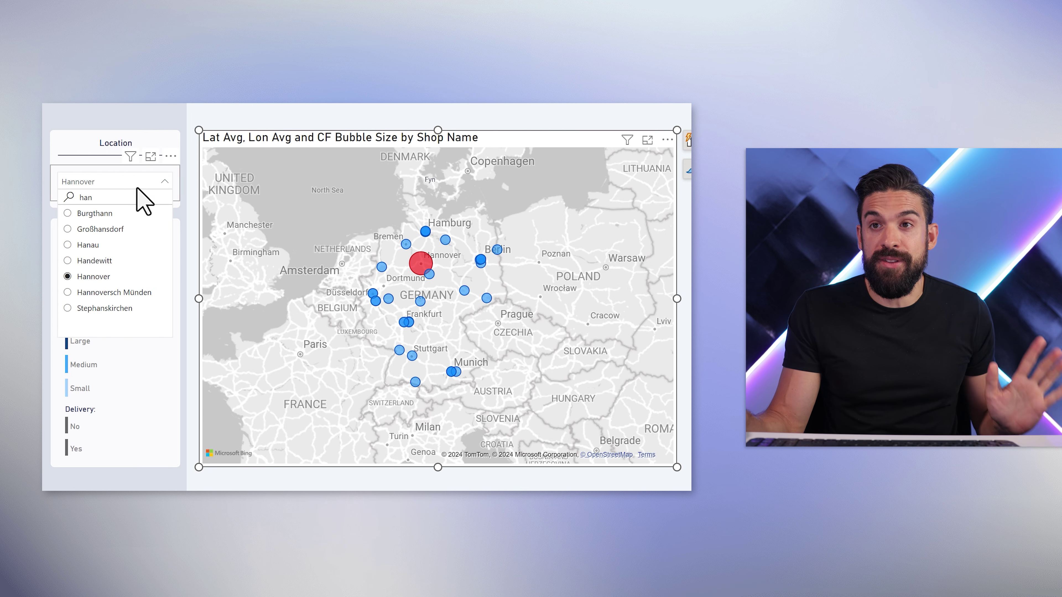
left_click(95, 247)
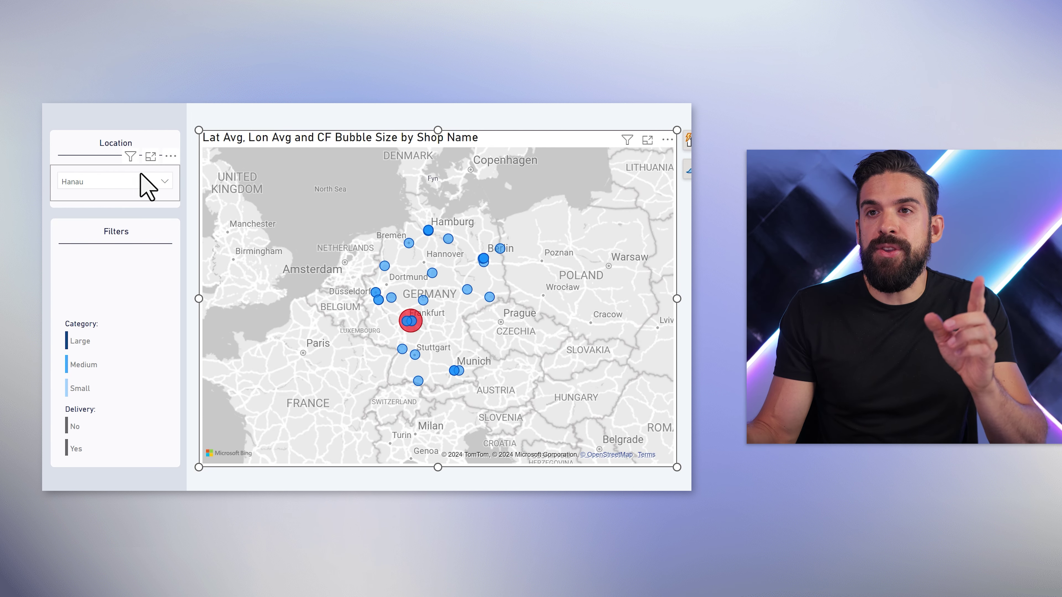
left_click(138, 182)
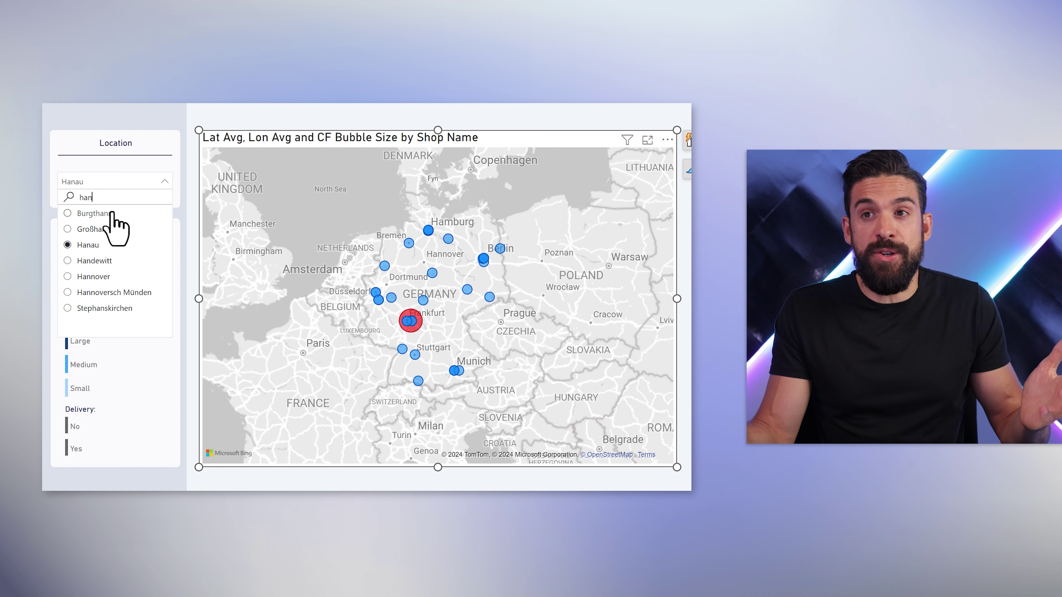
left_click(101, 198)
key("BackSpace")
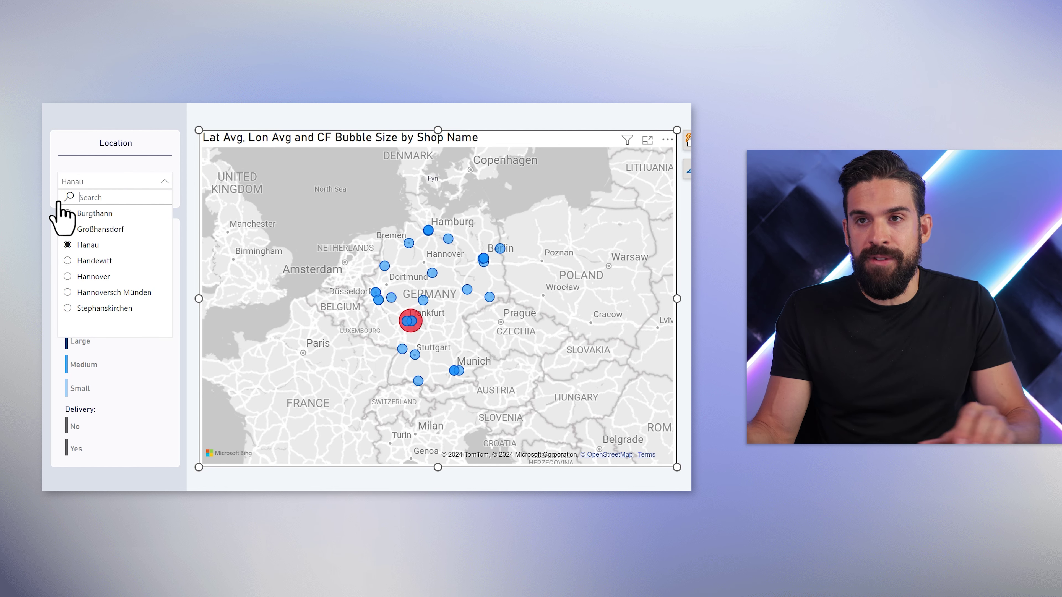
type("dü")
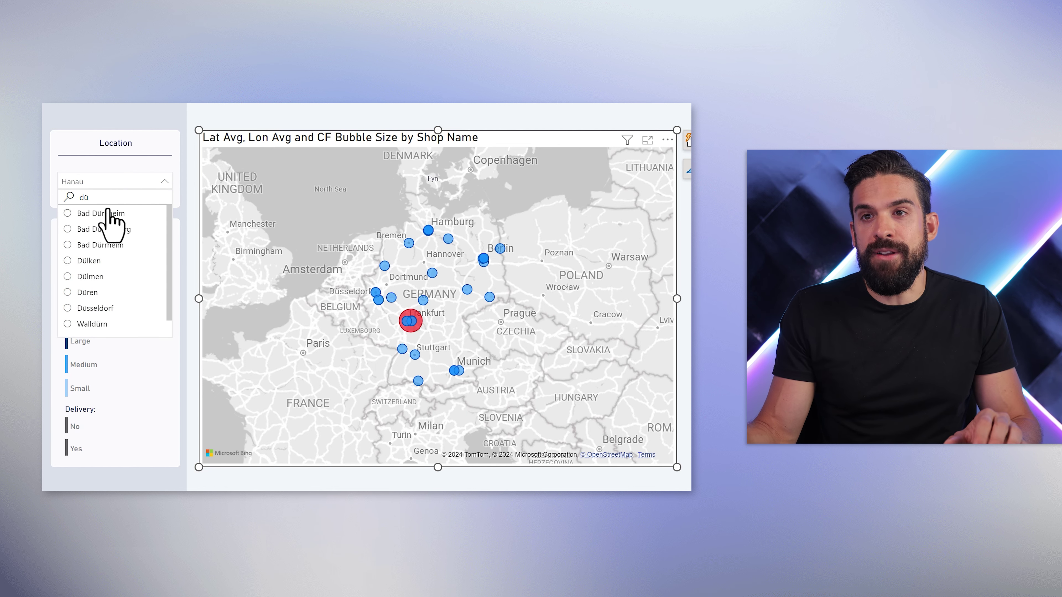
type("ss")
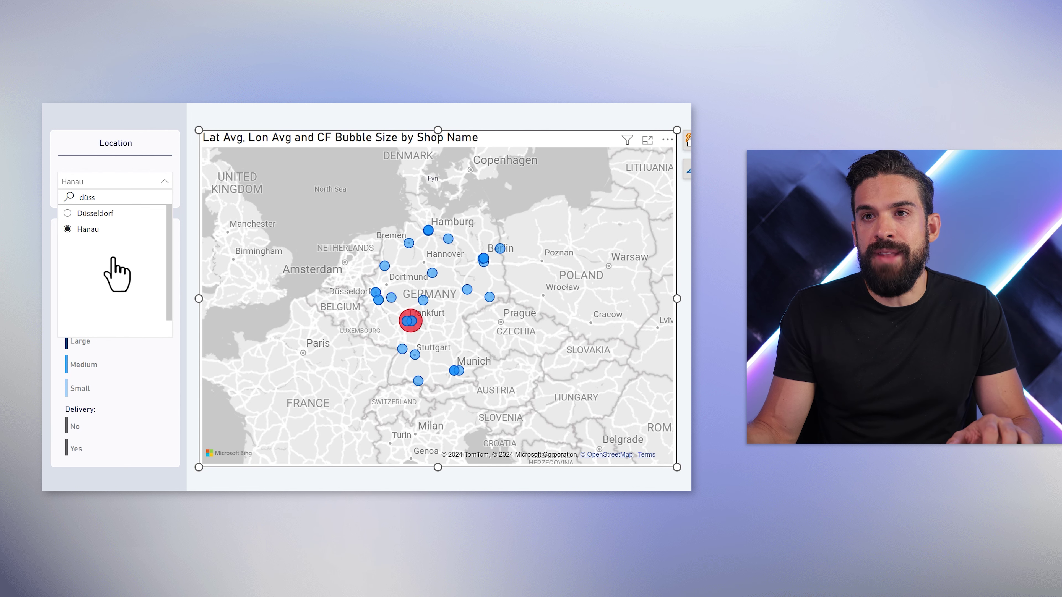
left_click(86, 216)
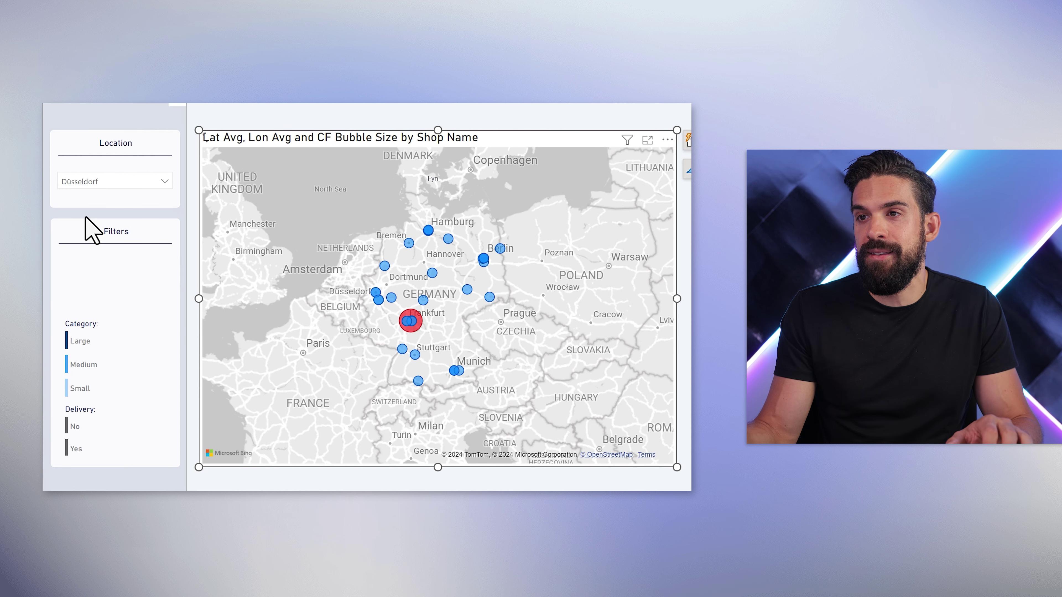